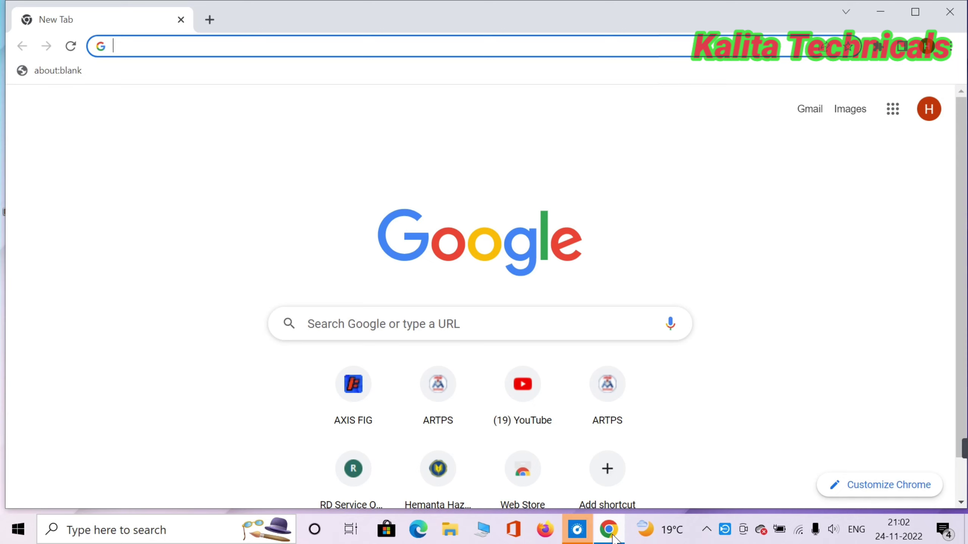
# Search Google for 'mission basundhara' and open the 'Mission Basundhara | Government of Assam' result
pyautogui.click(129, 50)
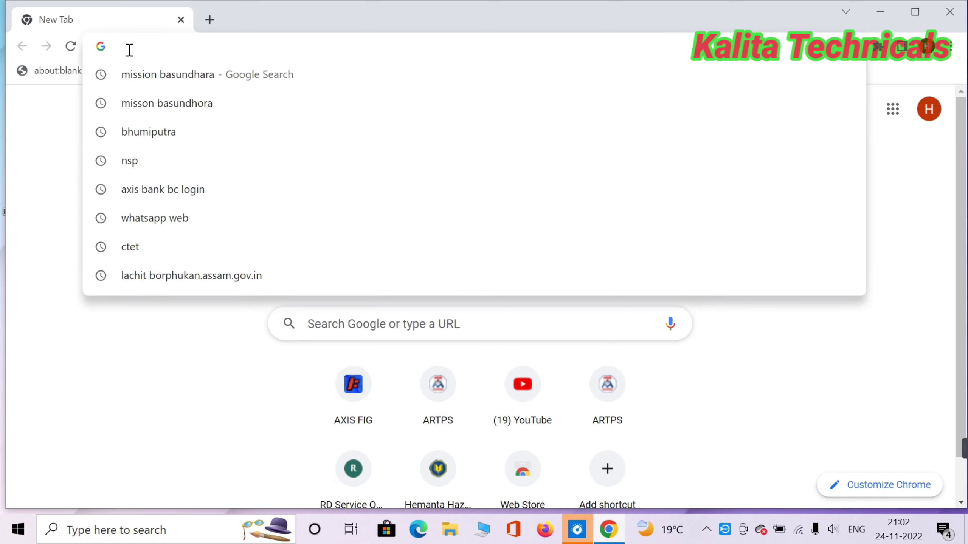
pyautogui.click(184, 78)
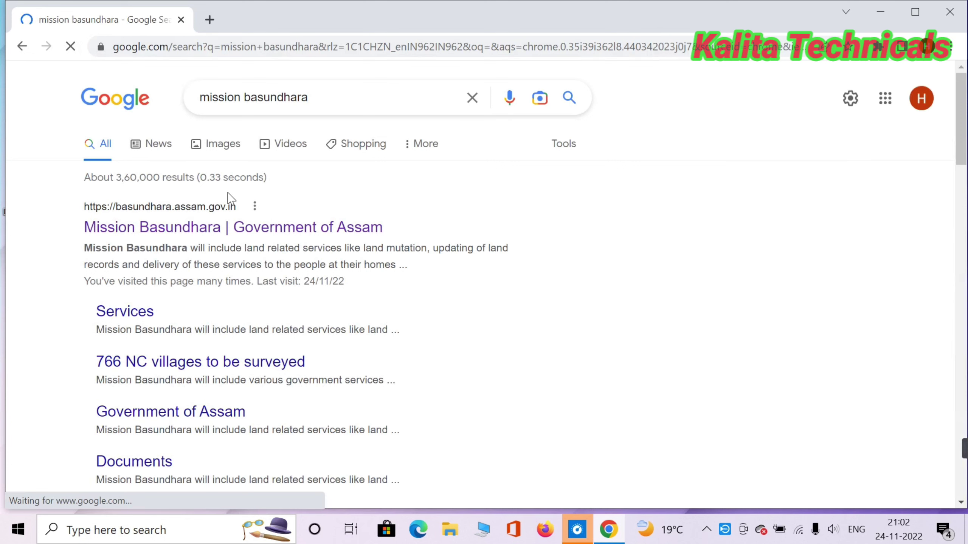
pyautogui.click(163, 233)
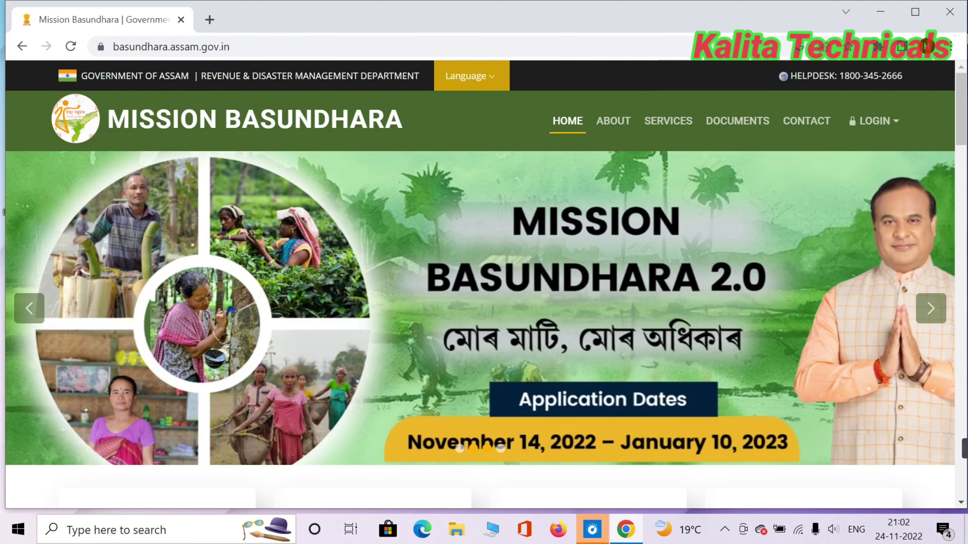
# Expand Name Correction under Legacy Data Updation to list its required ID proofs
pyautogui.moveTo(955, 99); pyautogui.dragTo(964, 361)
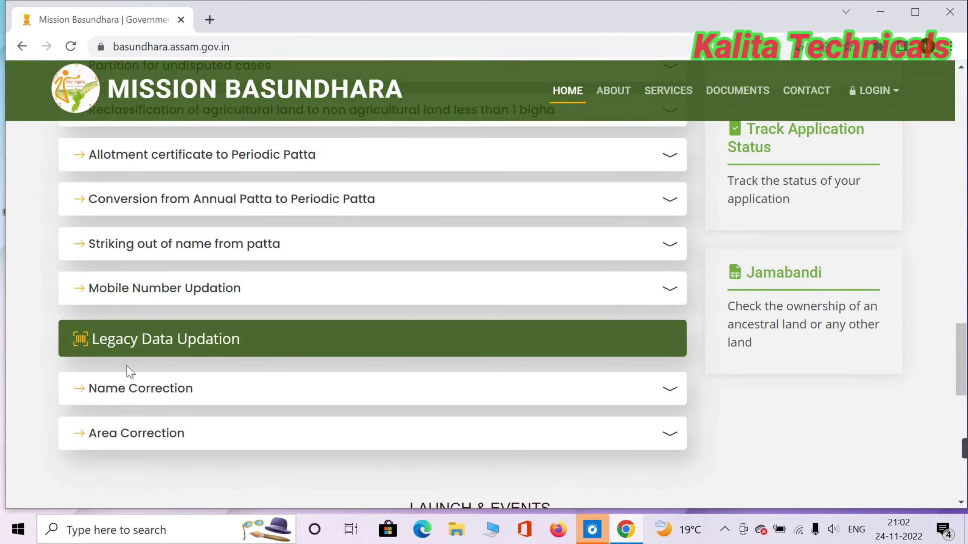
pyautogui.click(111, 393)
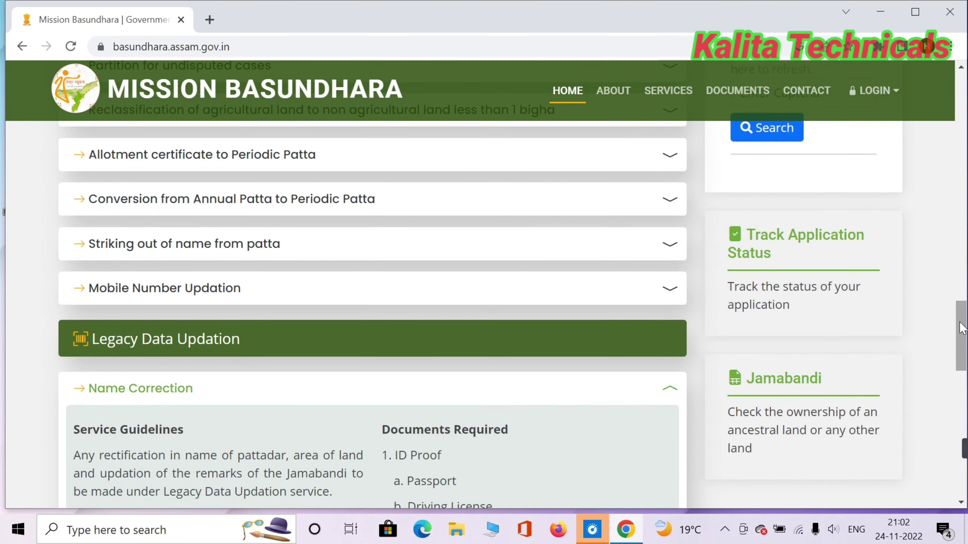
pyautogui.moveTo(963, 326); pyautogui.dragTo(963, 360)
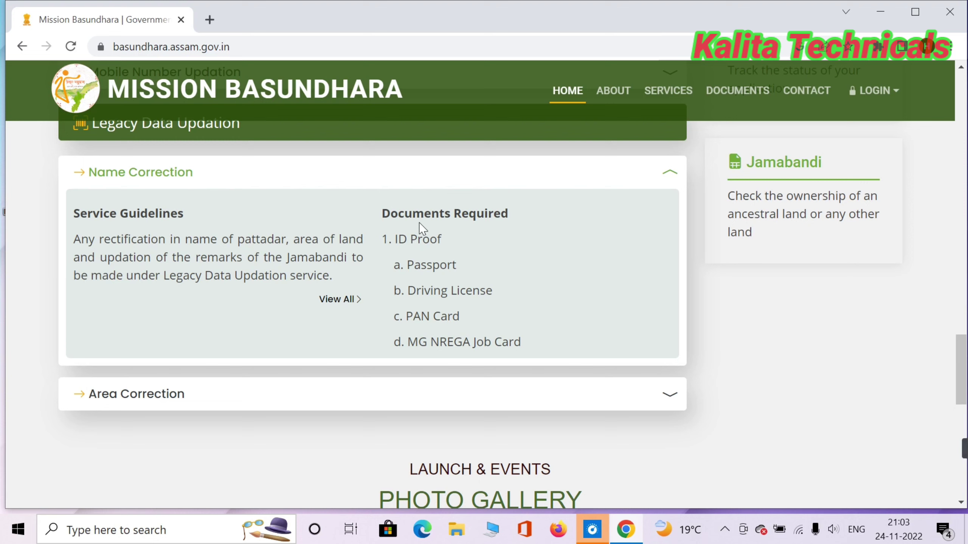
pyautogui.moveTo(965, 448)
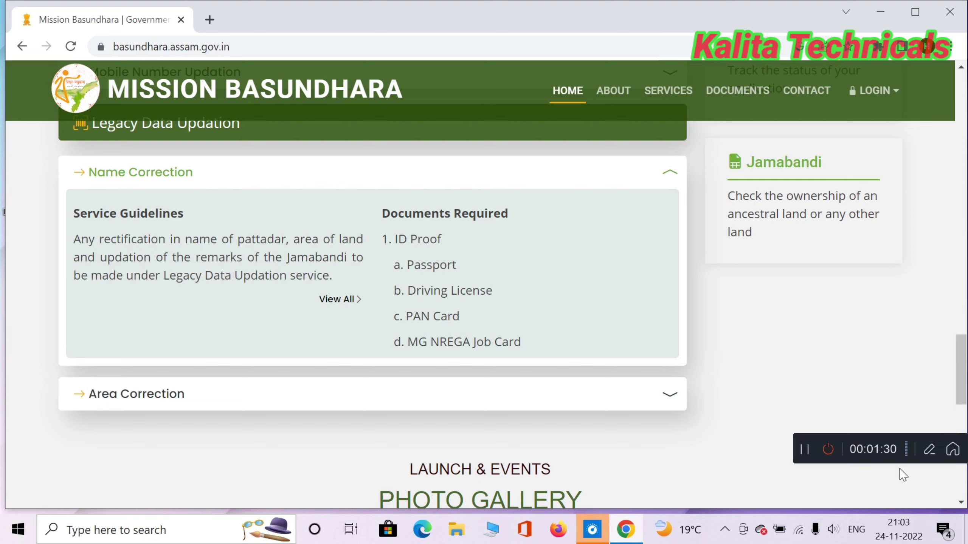
pyautogui.click(806, 454)
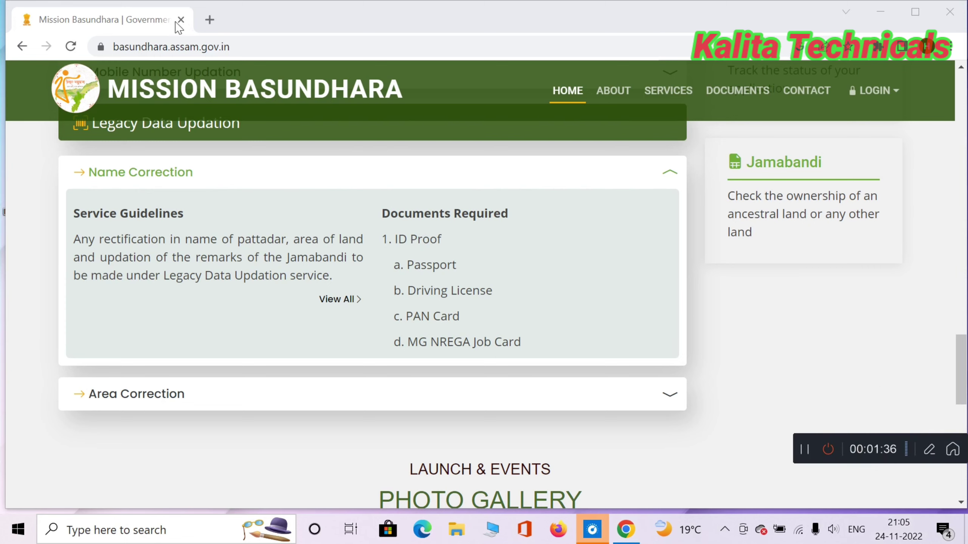
# Load rtps.assam.gov.in in a new browser tab
pyautogui.click(210, 20)
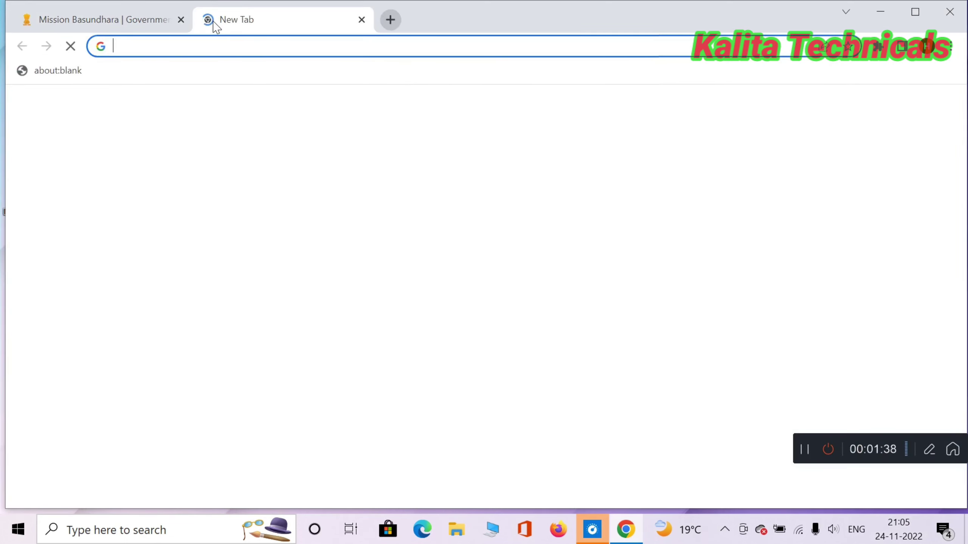
pyautogui.write('rtps.assam.gov.in')
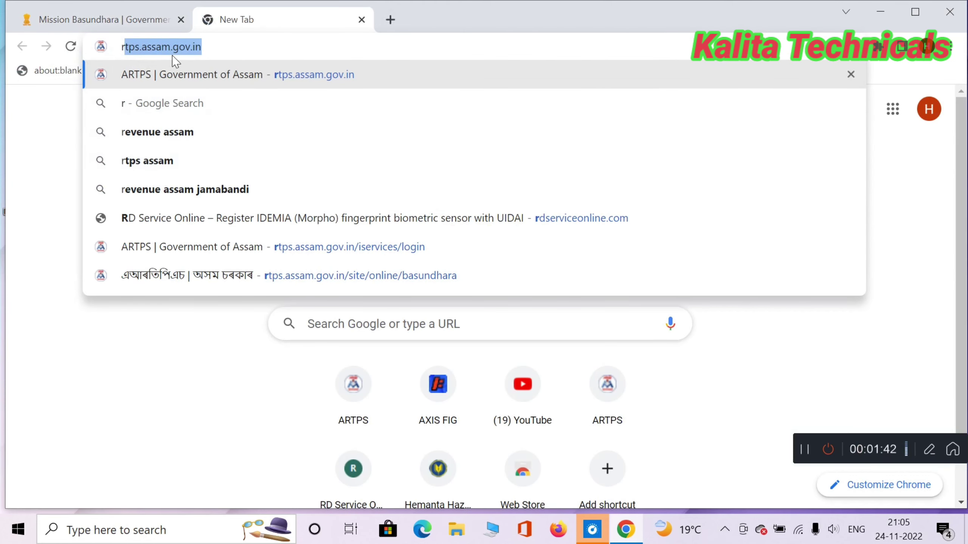
pyautogui.click(213, 46)
pyautogui.press('Return')
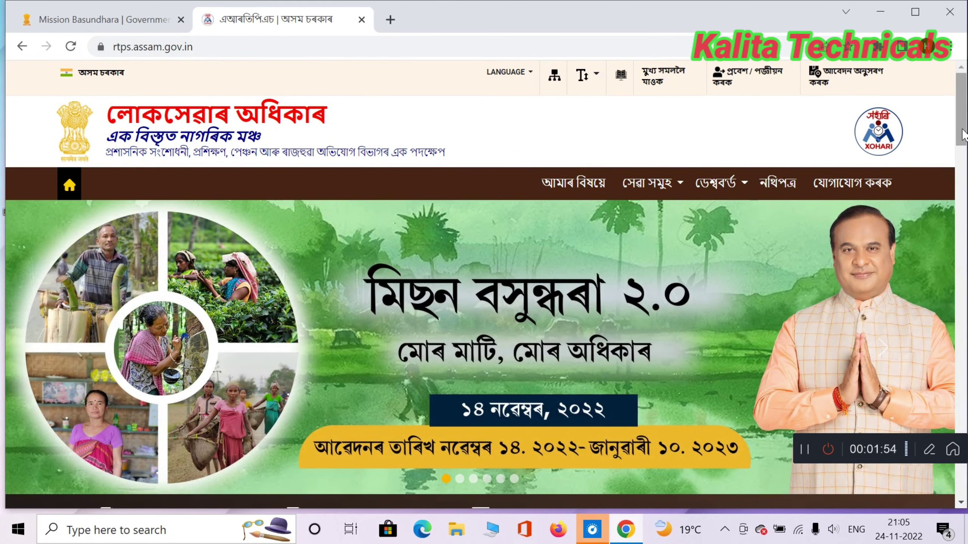
# Scroll down the ARTPS Assam homepage to the notice board
pyautogui.moveTo(962, 134); pyautogui.dragTo(962, 172)
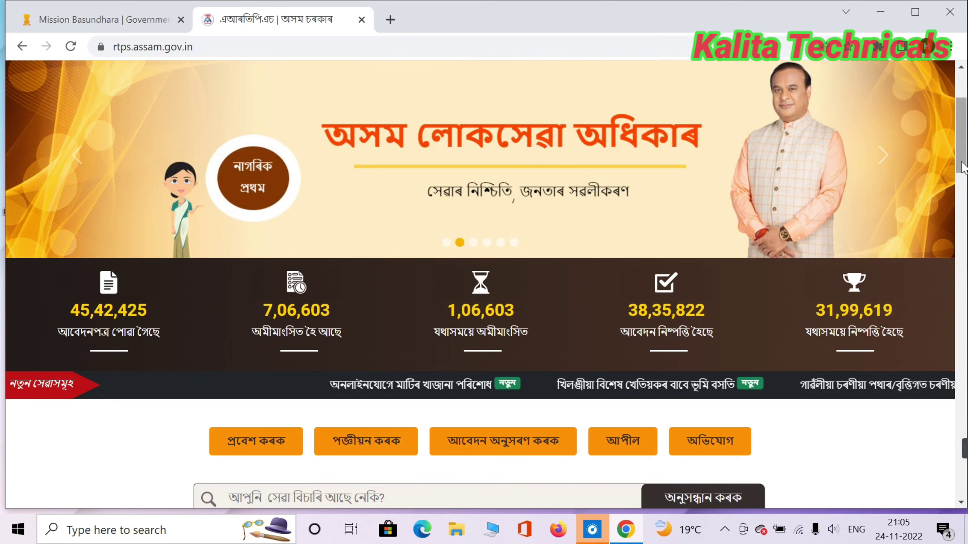
pyautogui.scroll(-5, 964, 242)
pyautogui.scroll(-9, 963, 241)
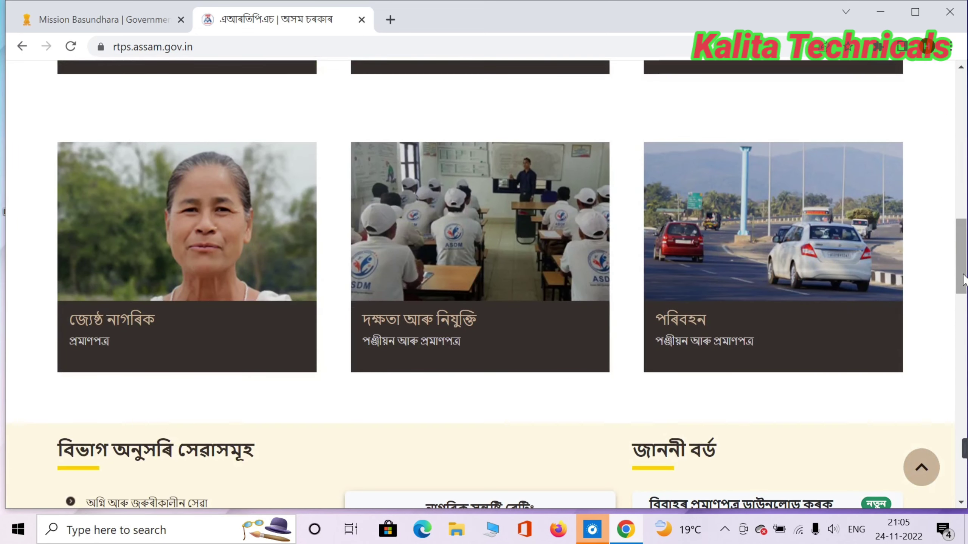
pyautogui.scroll(-6, 963, 304)
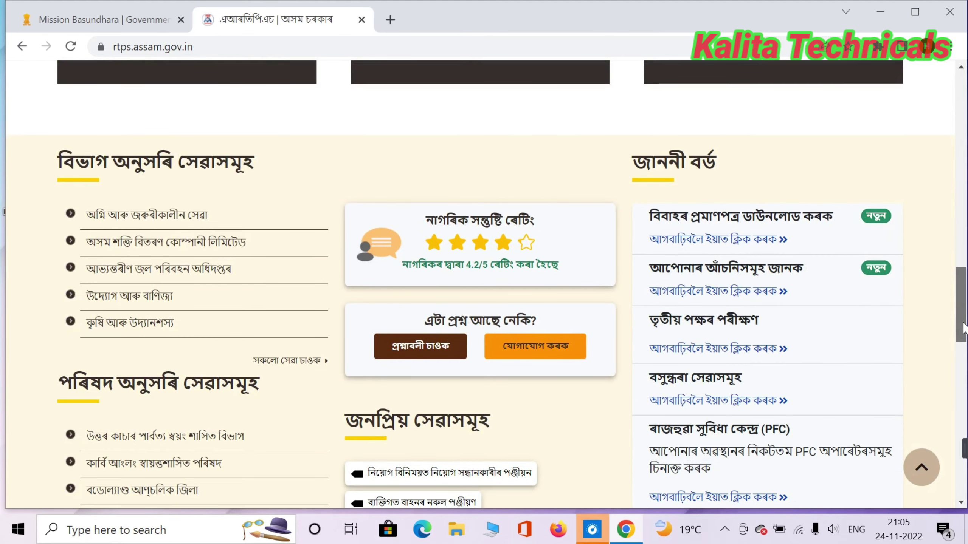
pyautogui.scroll(-2, 964, 333)
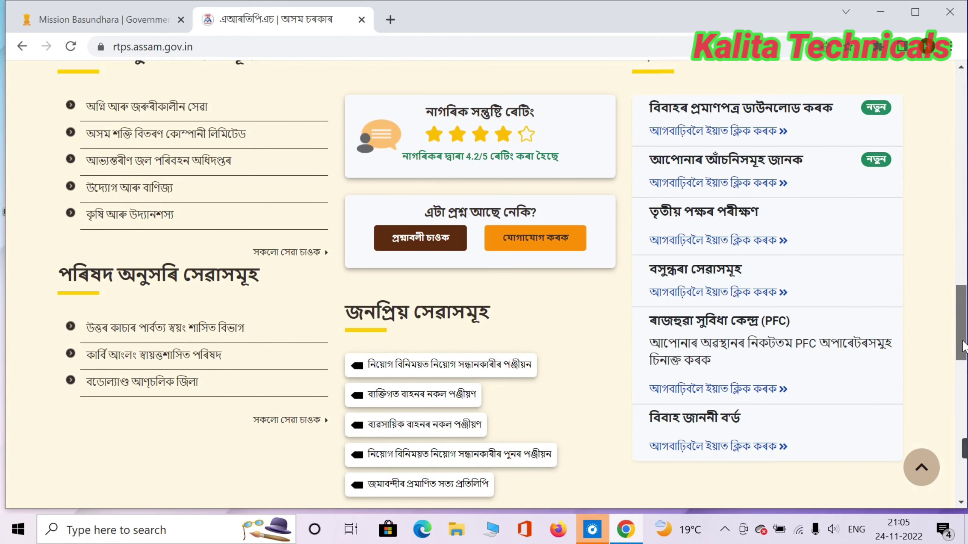
pyautogui.scroll(-10, 963, 348)
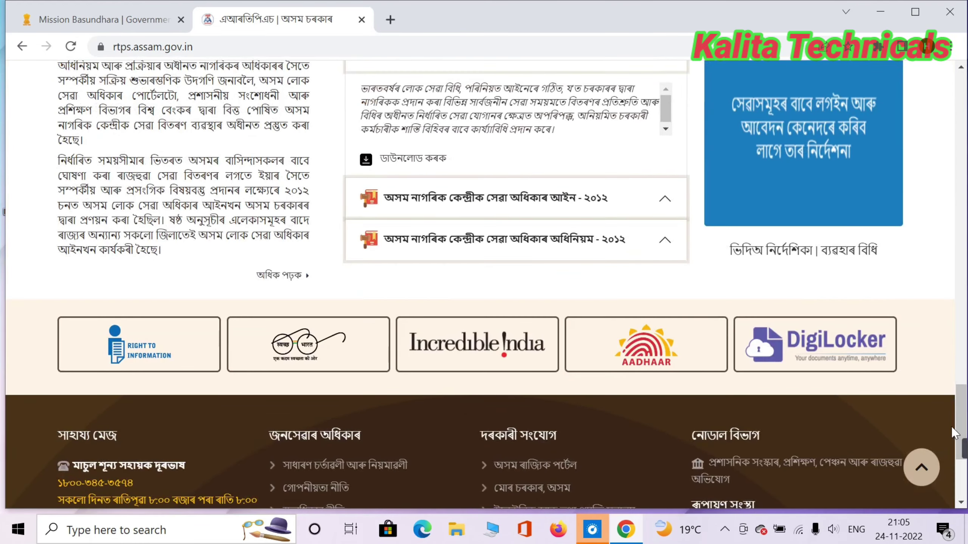
pyautogui.moveTo(961, 423); pyautogui.dragTo(961, 310)
pyautogui.scroll(-1, 961, 310)
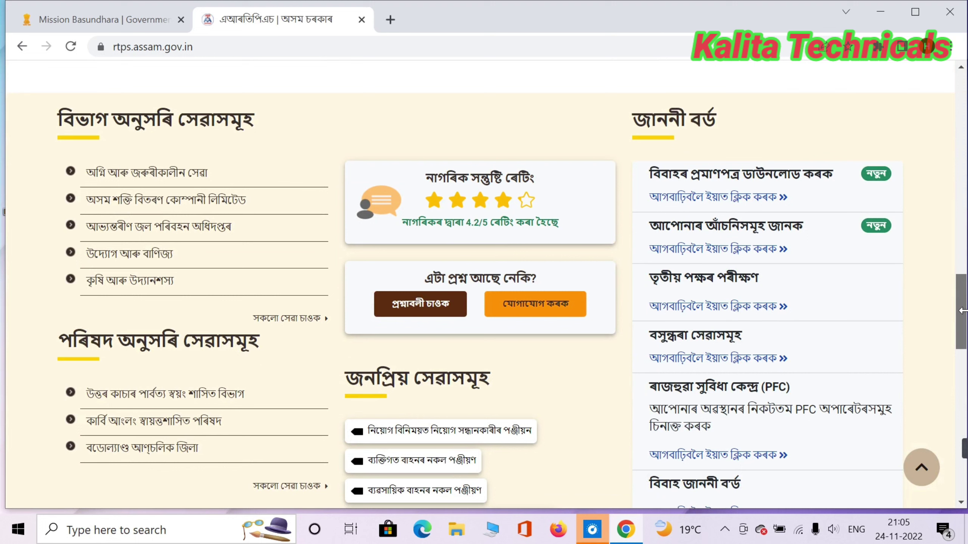
# From the Basundhara services list, go to page 2 and apply for নাম শুধৰণি
pyautogui.click(674, 362)
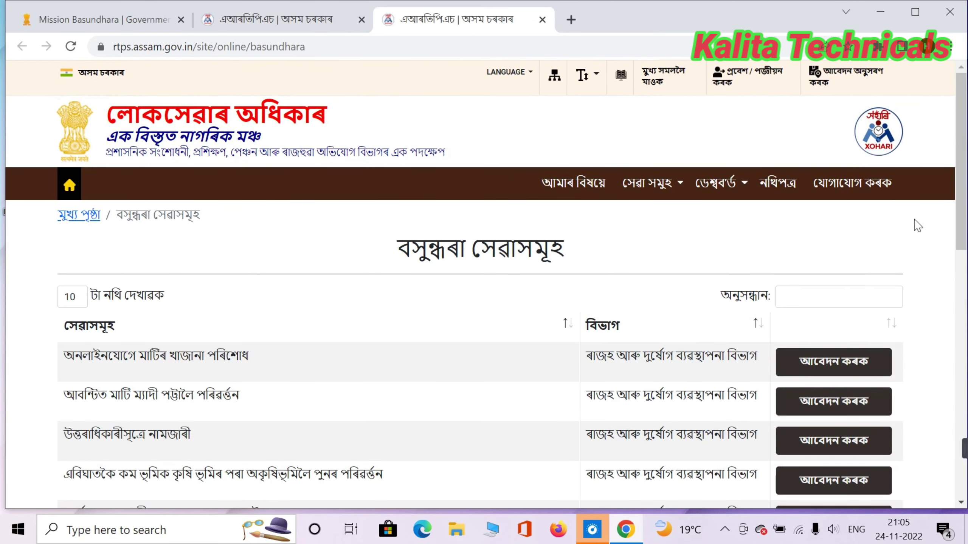
pyautogui.moveTo(961, 179); pyautogui.dragTo(961, 338)
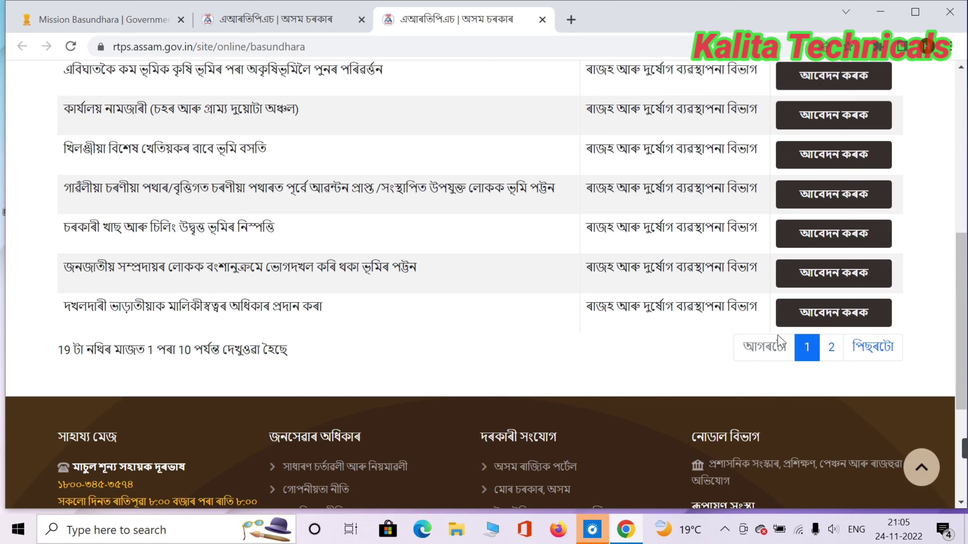
pyautogui.click(838, 351)
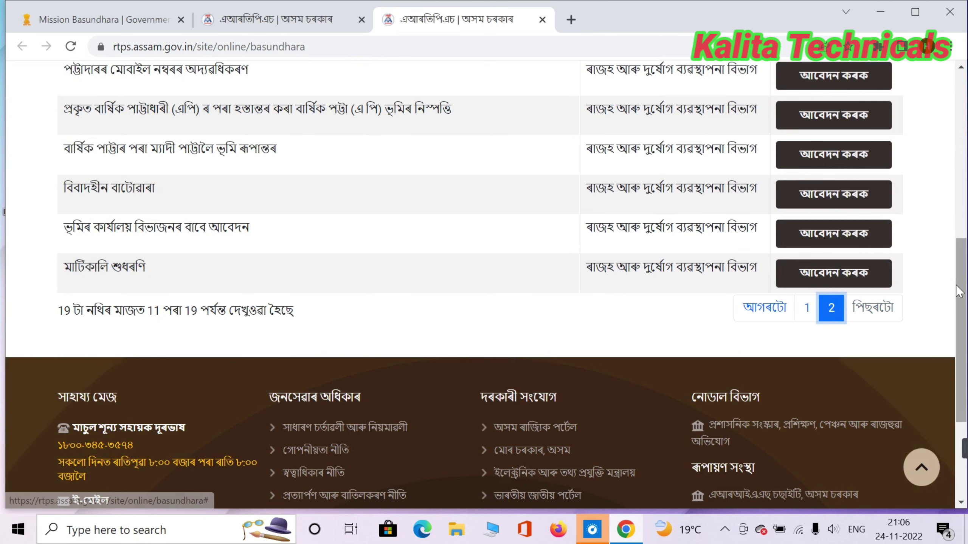
pyautogui.moveTo(959, 294); pyautogui.dragTo(962, 247)
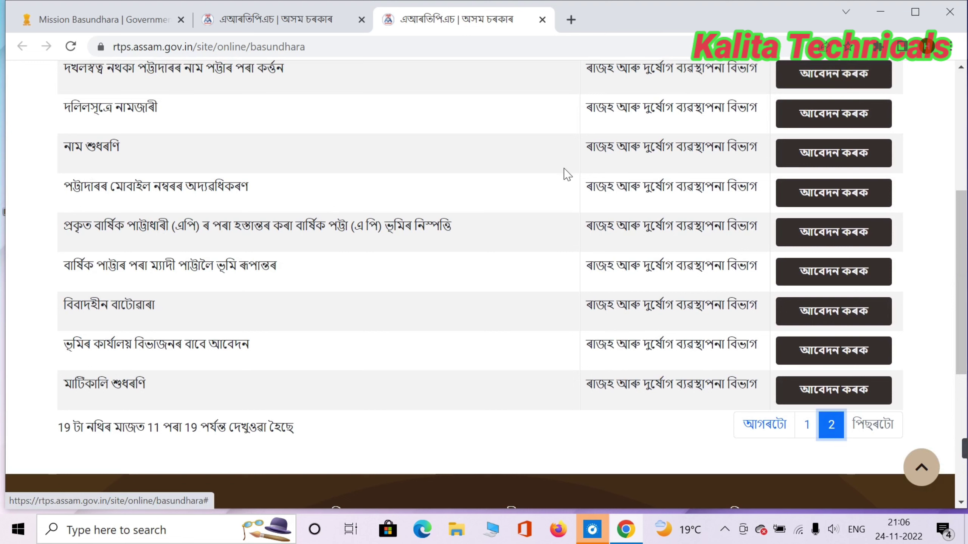
pyautogui.click(834, 156)
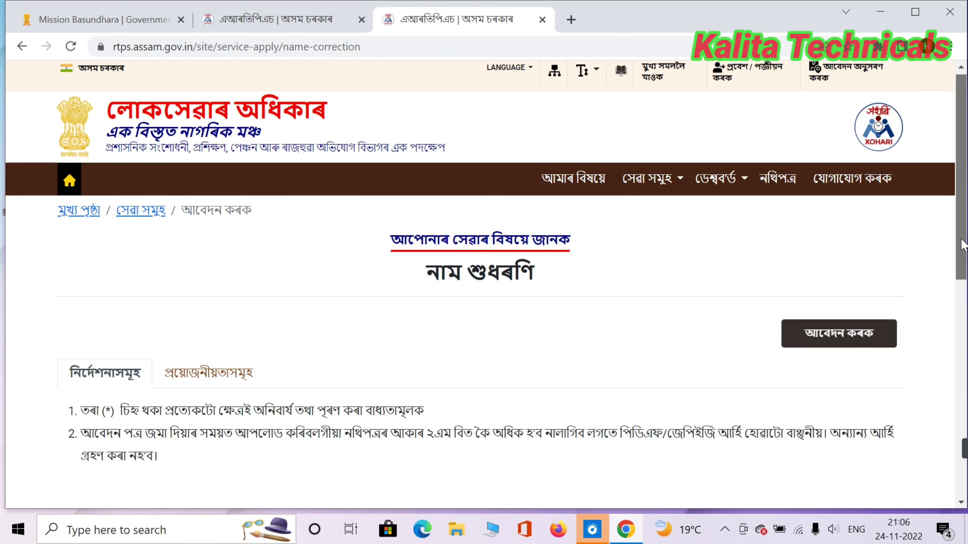
# Apply (আবেদন কৰক) from the Name Correction service page to reach citizen login
pyautogui.scroll(-2, 964, 255)
pyautogui.moveTo(964, 251)
pyautogui.mouseDown()
pyautogui.moveTo(962, 338)
pyautogui.moveTo(960, 269)
pyautogui.mouseUp()
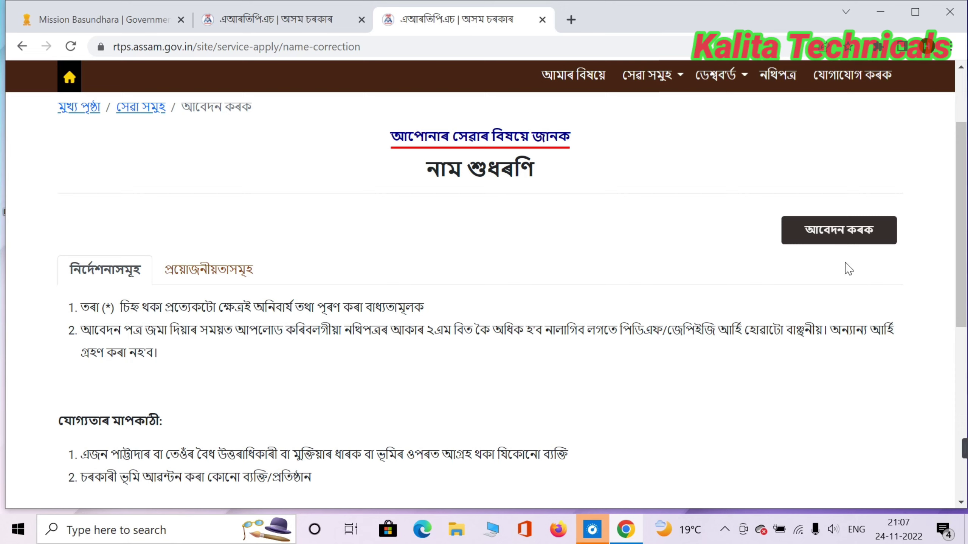
pyautogui.click(866, 233)
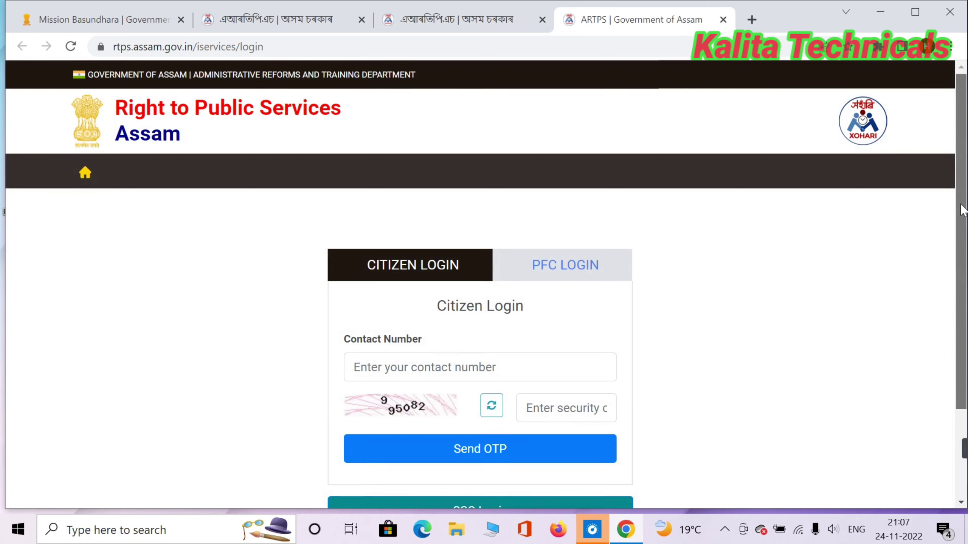
# Log in with the saved contact number, the security code and the received OTP
pyautogui.scroll(-2, 509, 322)
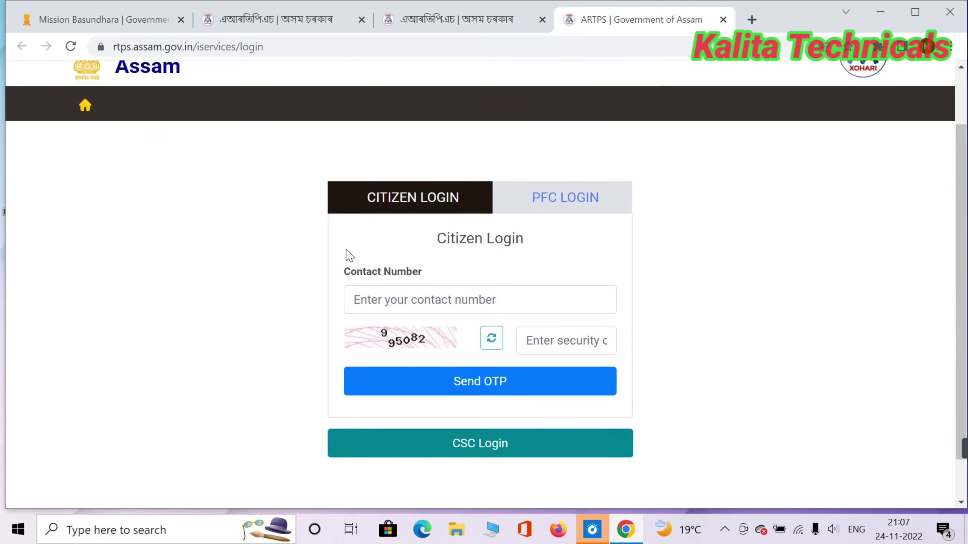
pyautogui.click(405, 297)
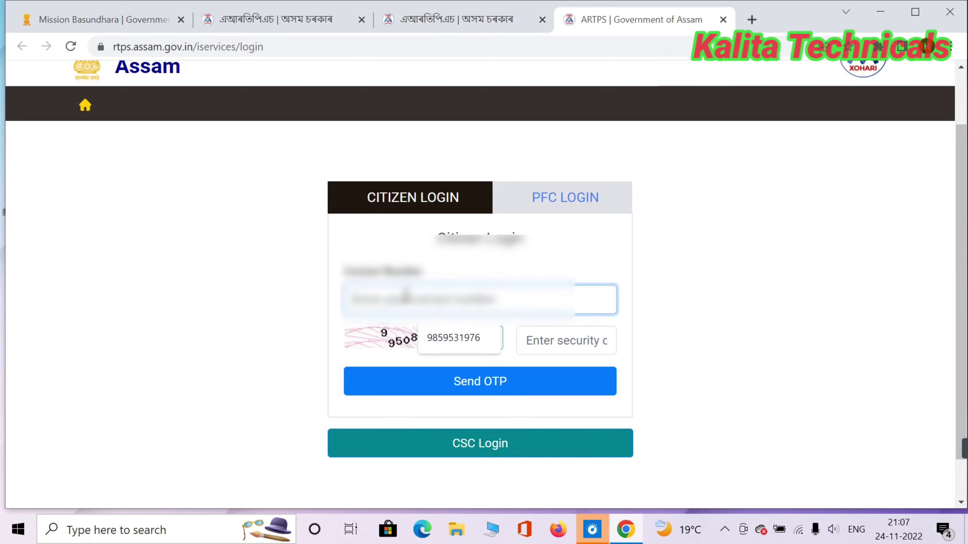
pyautogui.click(493, 344)
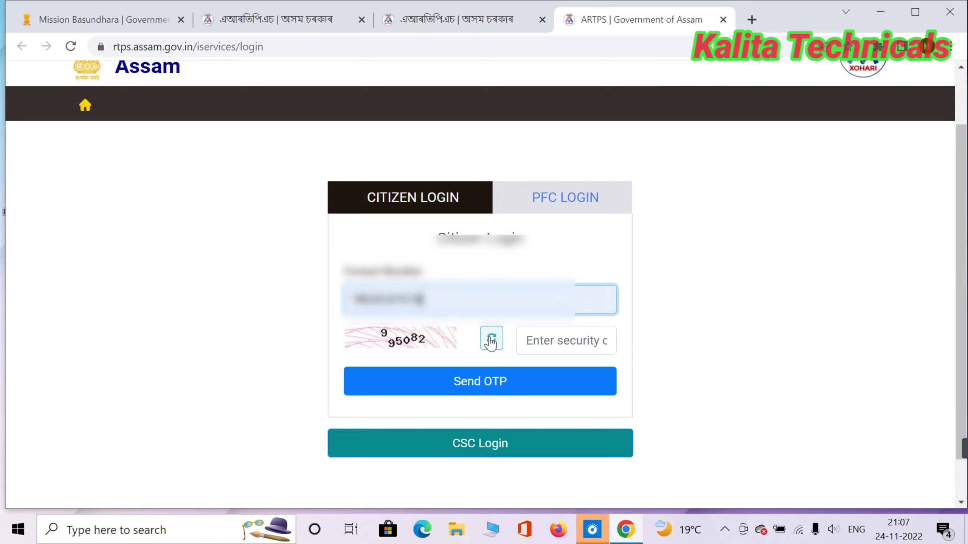
pyautogui.click(564, 343)
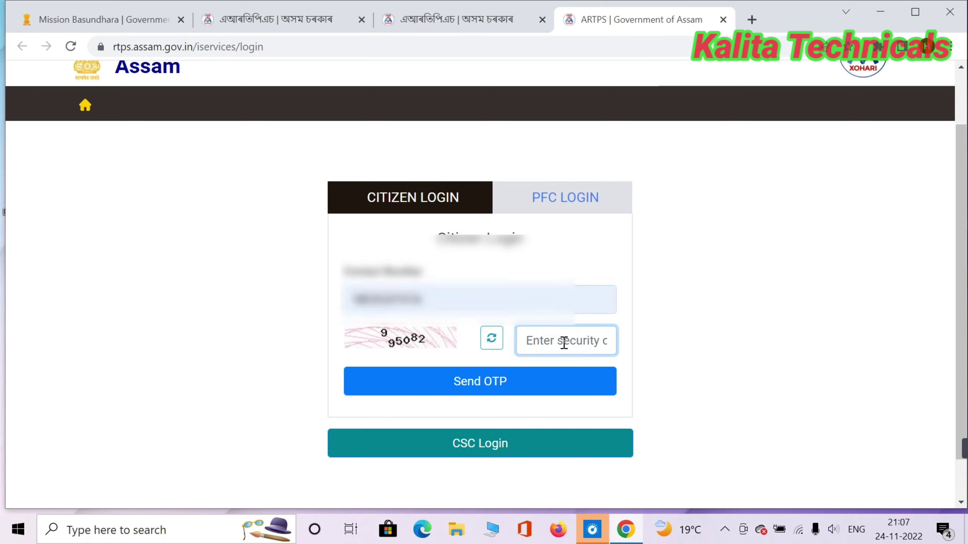
pyautogui.click(509, 381)
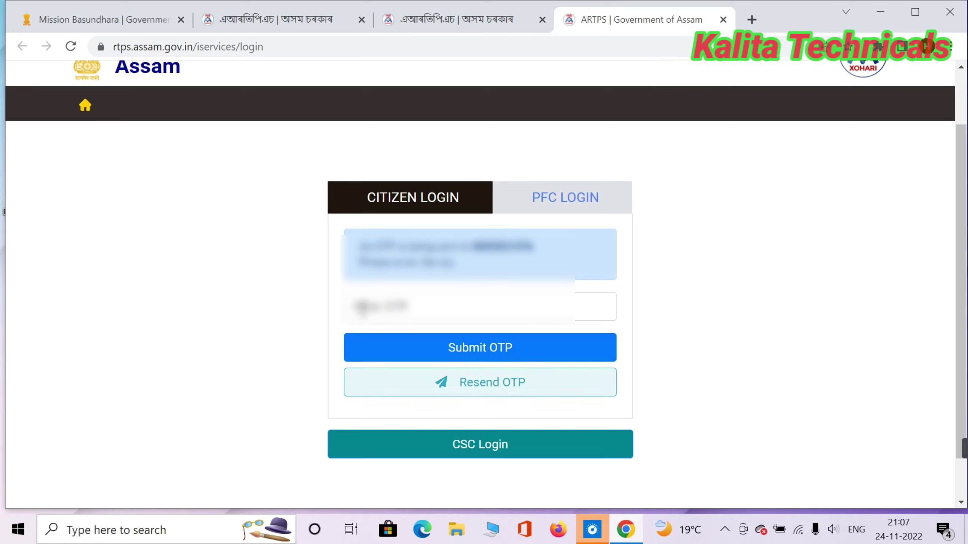
pyautogui.click(362, 306)
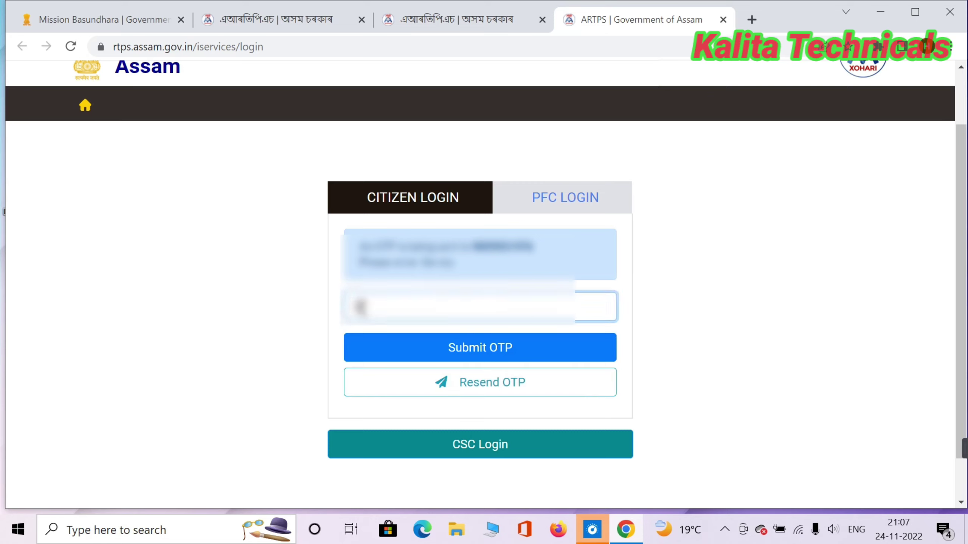
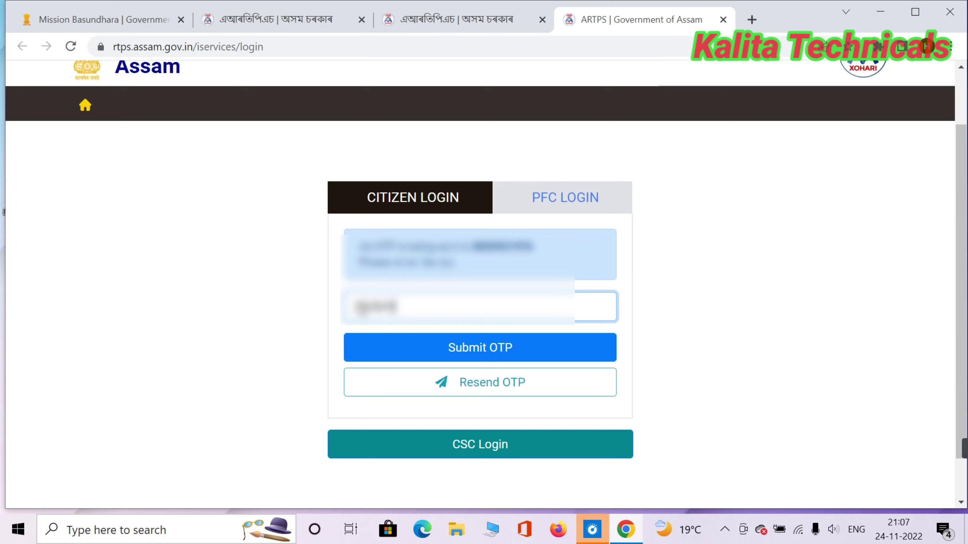
pyautogui.click(506, 354)
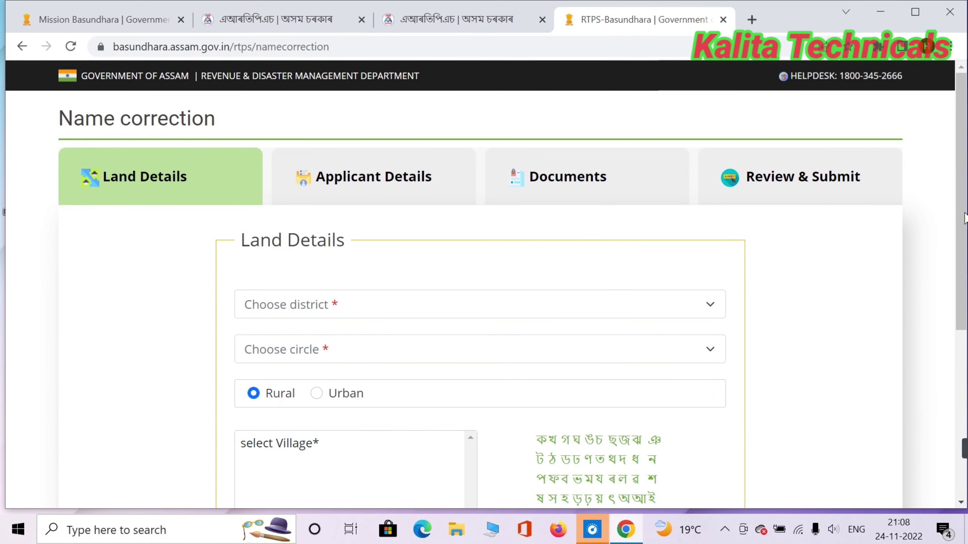
# Scroll through the Land Details fields, with Rural chosen and the rest empty
pyautogui.moveTo(964, 217); pyautogui.dragTo(963, 280)
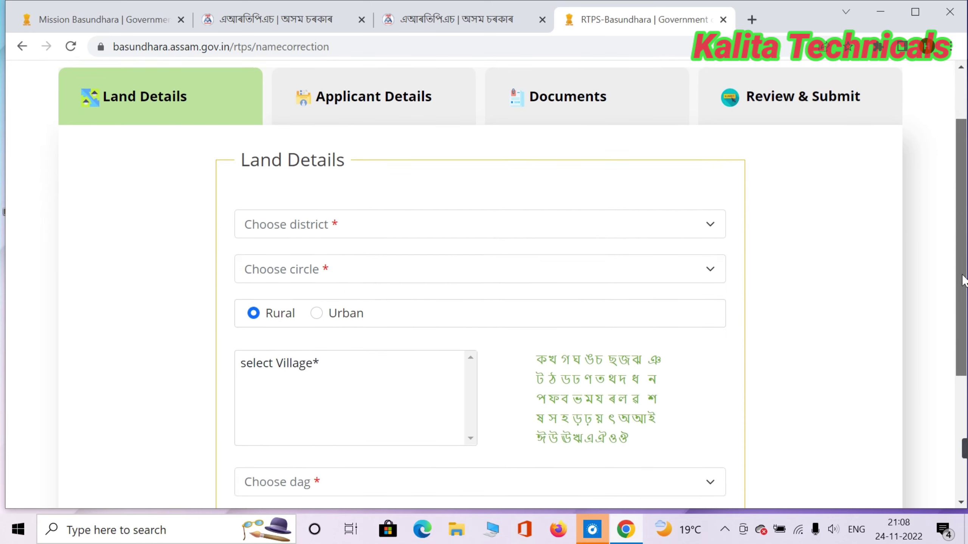
pyautogui.scroll(-3, 963, 281)
pyautogui.scroll(1, 961, 335)
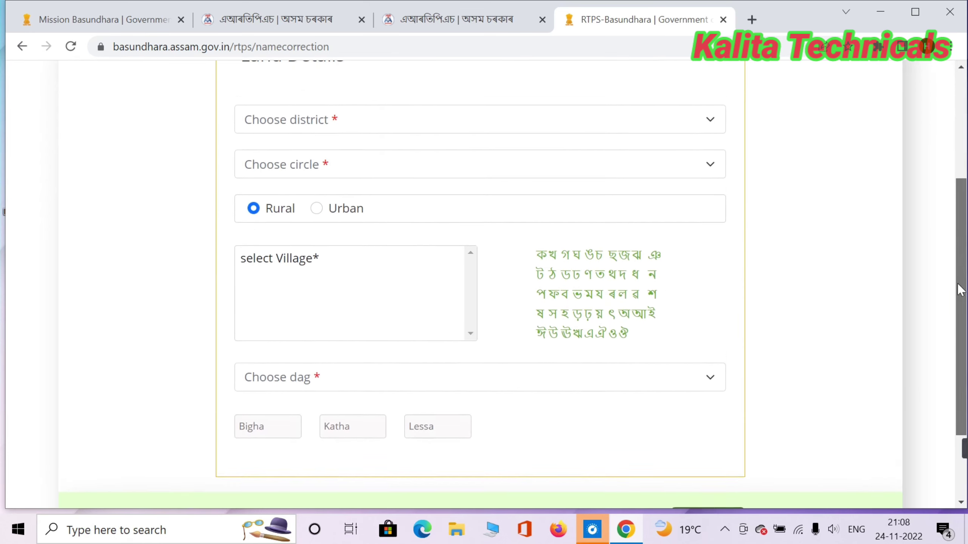
pyautogui.scroll(4, 960, 290)
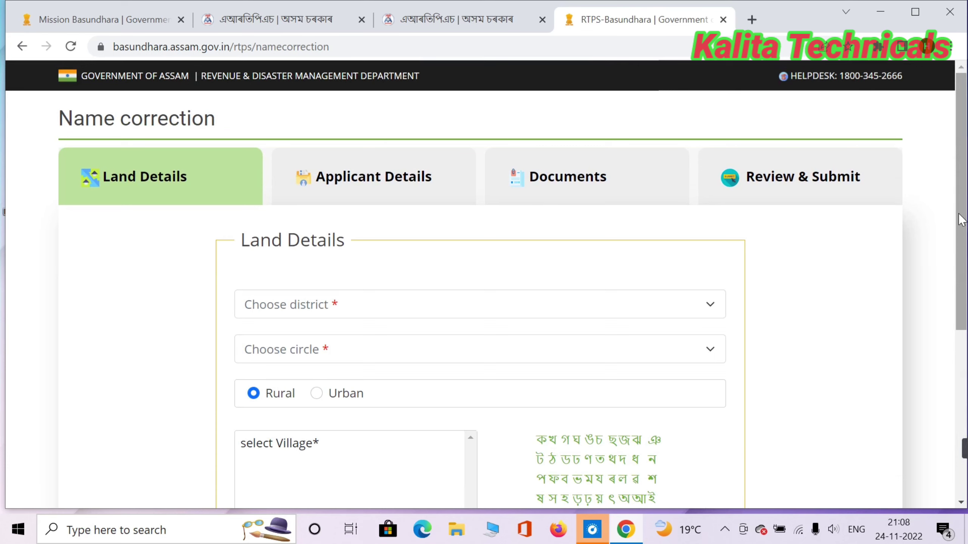
pyautogui.moveTo(959, 216); pyautogui.dragTo(961, 231)
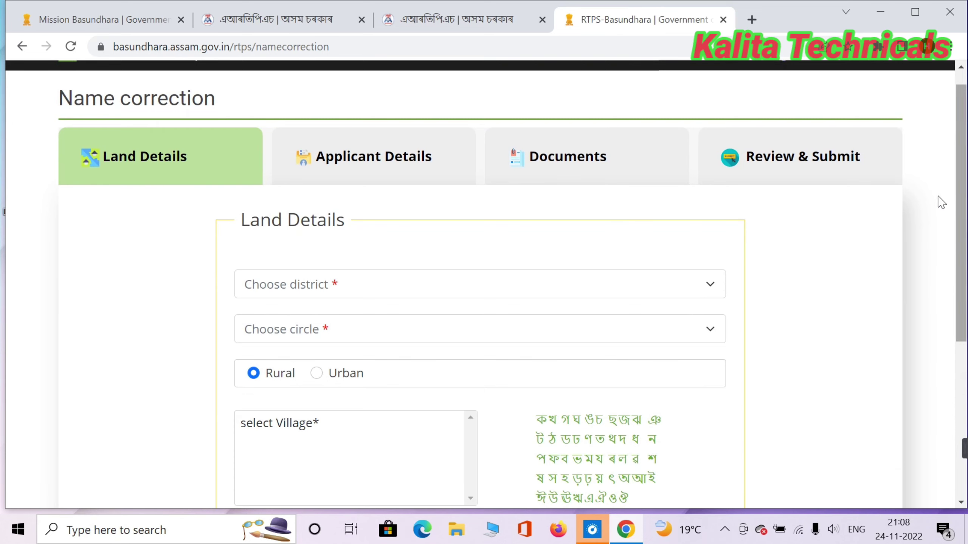
pyautogui.moveTo(962, 212); pyautogui.dragTo(958, 235)
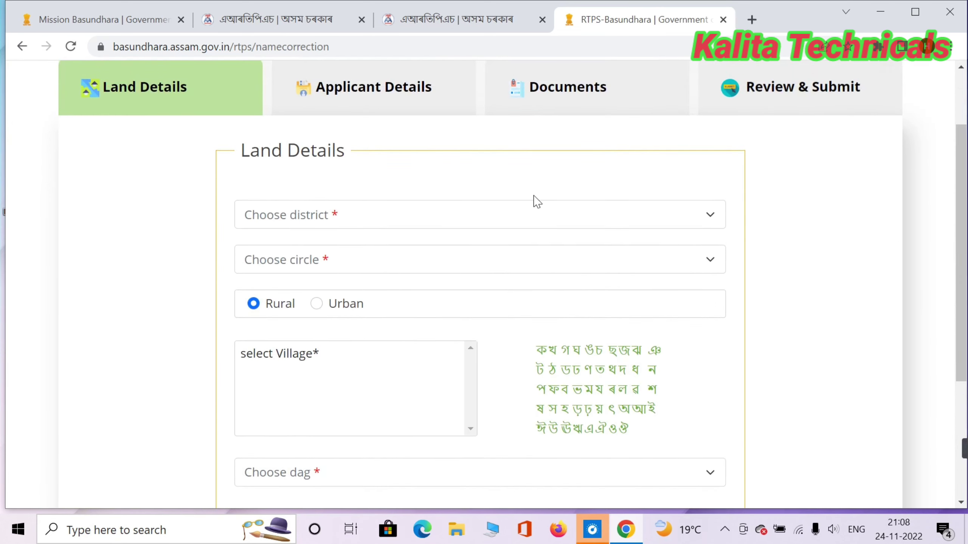
# Choose Lakhimpur as the district and Bihpuria as the circle
pyautogui.click(532, 219)
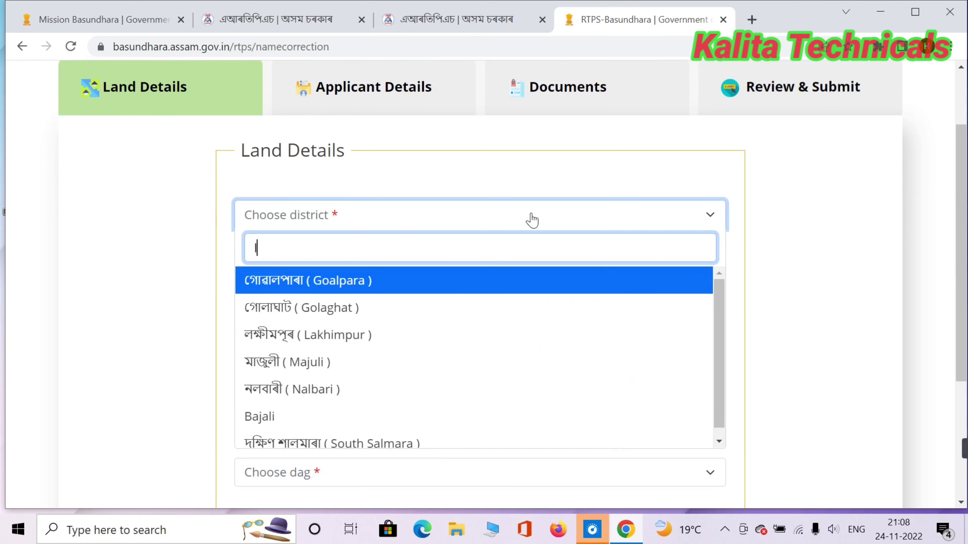
pyautogui.write('la')
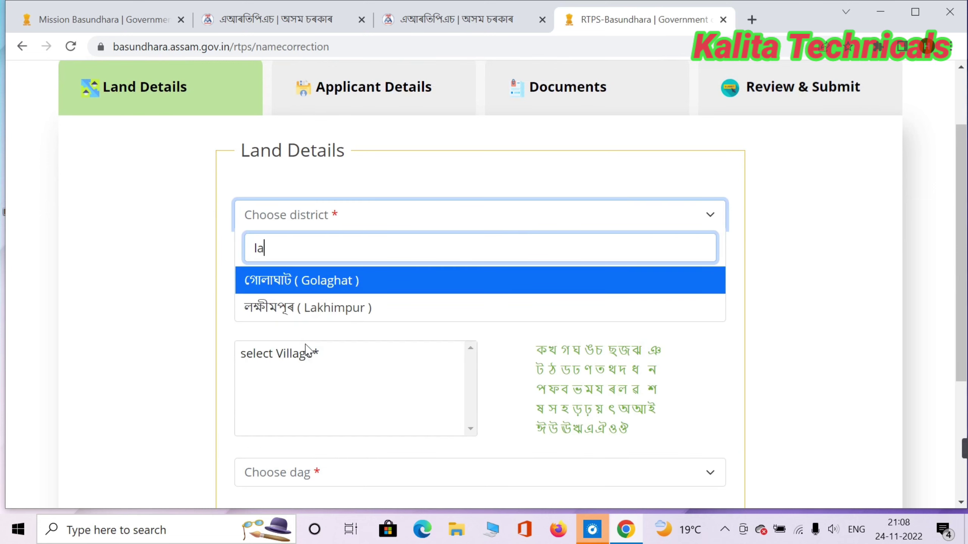
pyautogui.click(300, 308)
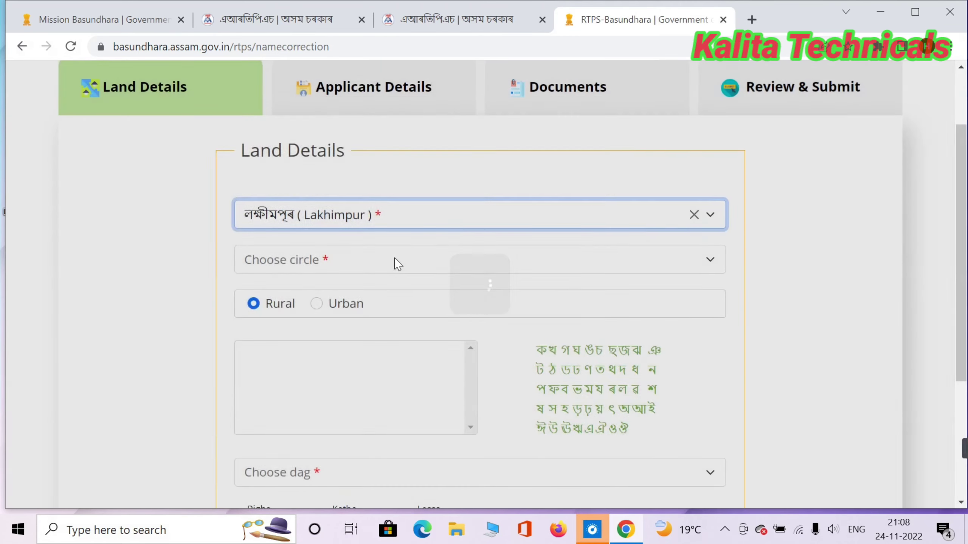
pyautogui.click(394, 264)
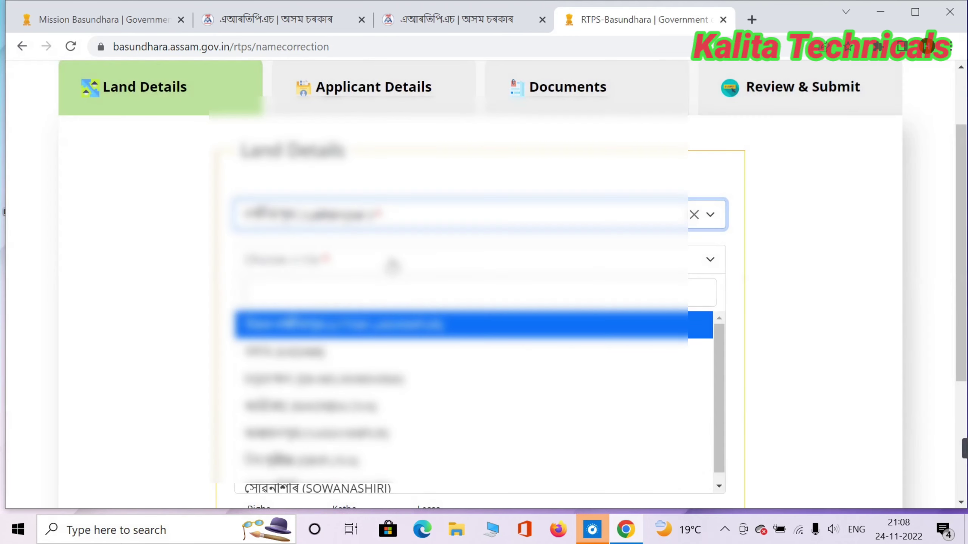
pyautogui.write('bi')
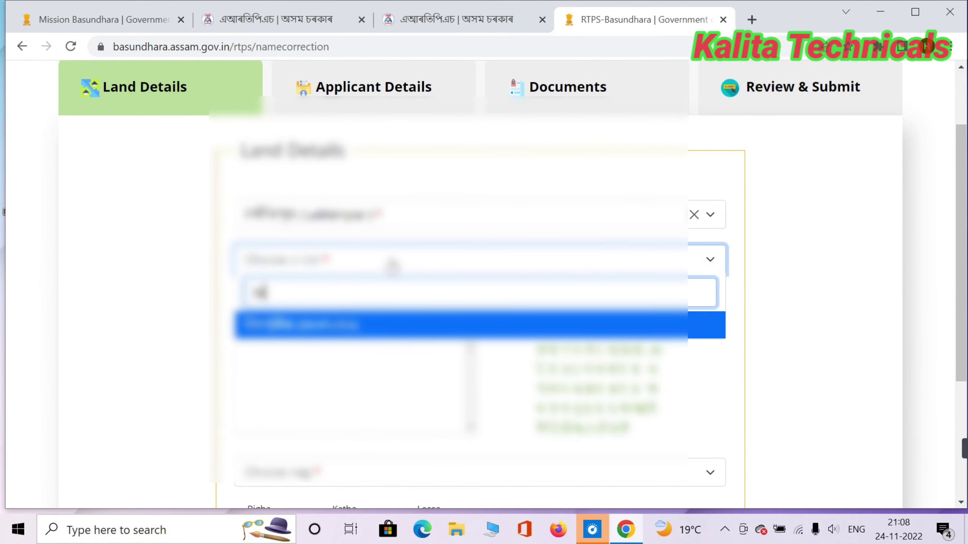
pyautogui.click(312, 336)
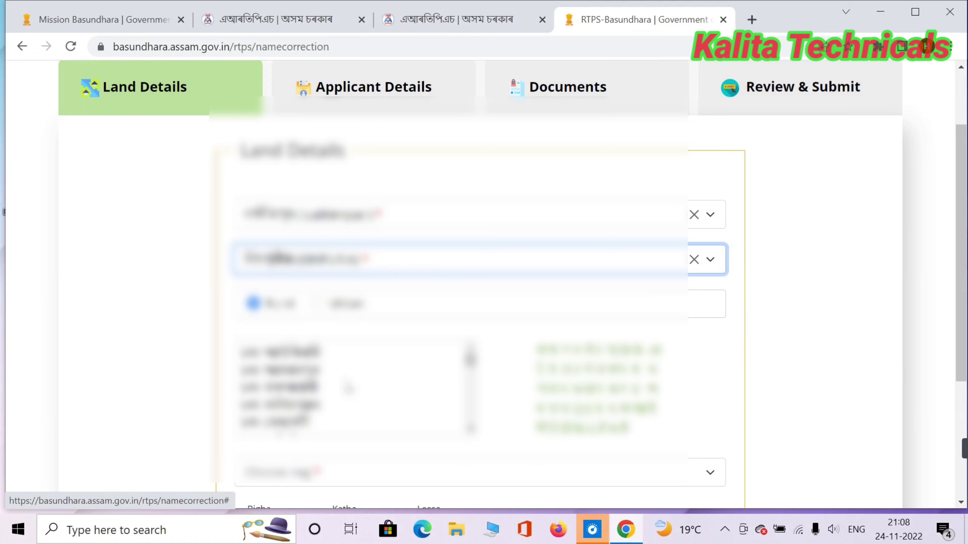
# Select the first village from the reloaded village list
pyautogui.moveTo(471, 360); pyautogui.dragTo(471, 368)
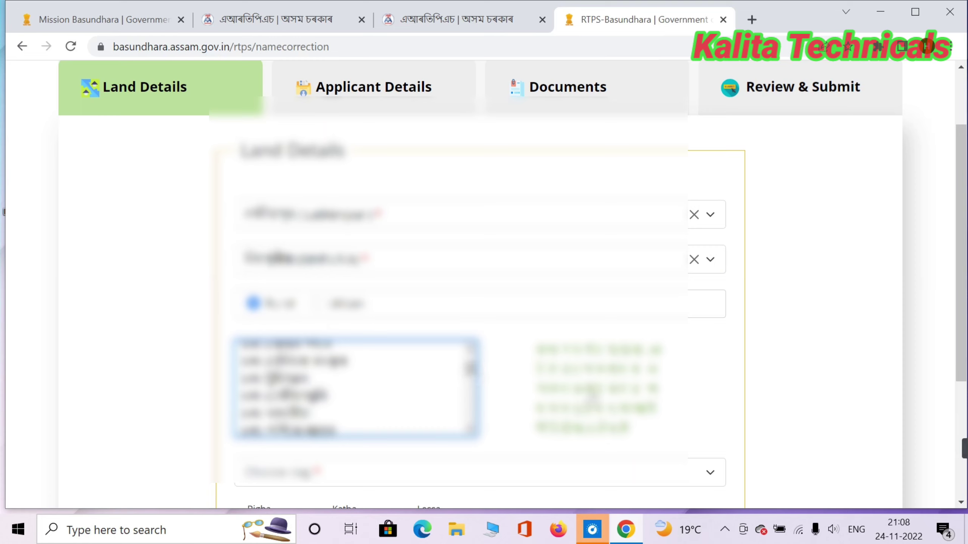
pyautogui.click(593, 397)
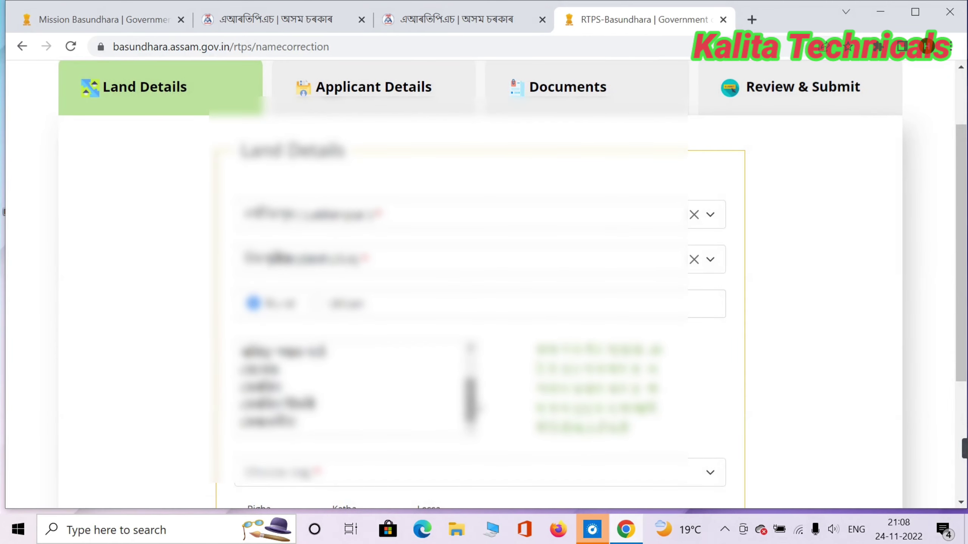
pyautogui.moveTo(471, 402); pyautogui.dragTo(471, 375)
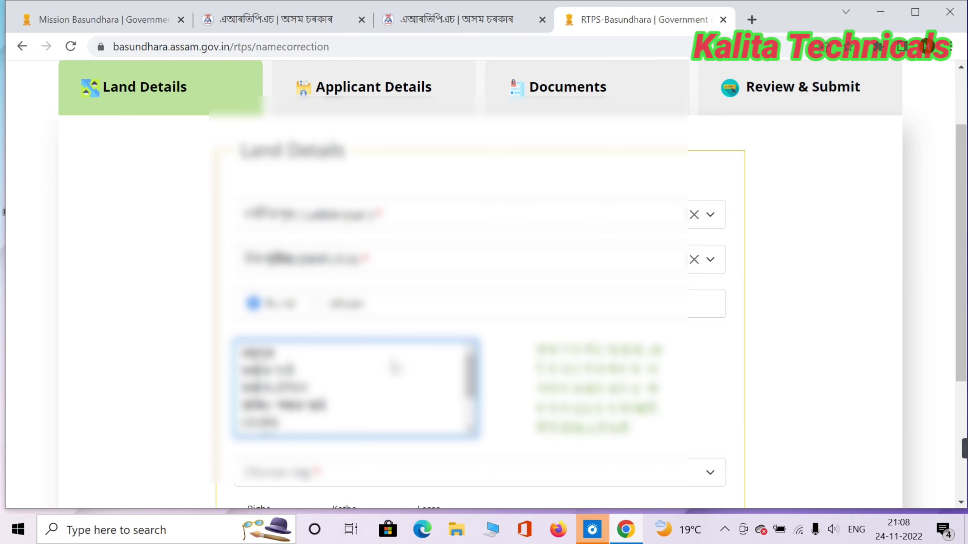
pyautogui.click(281, 354)
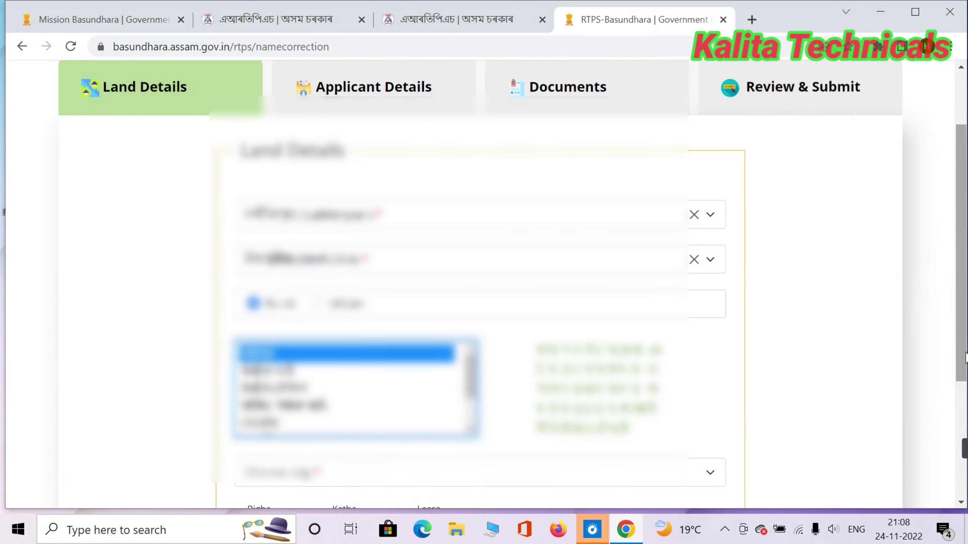
pyautogui.moveTo(960, 339); pyautogui.dragTo(961, 419)
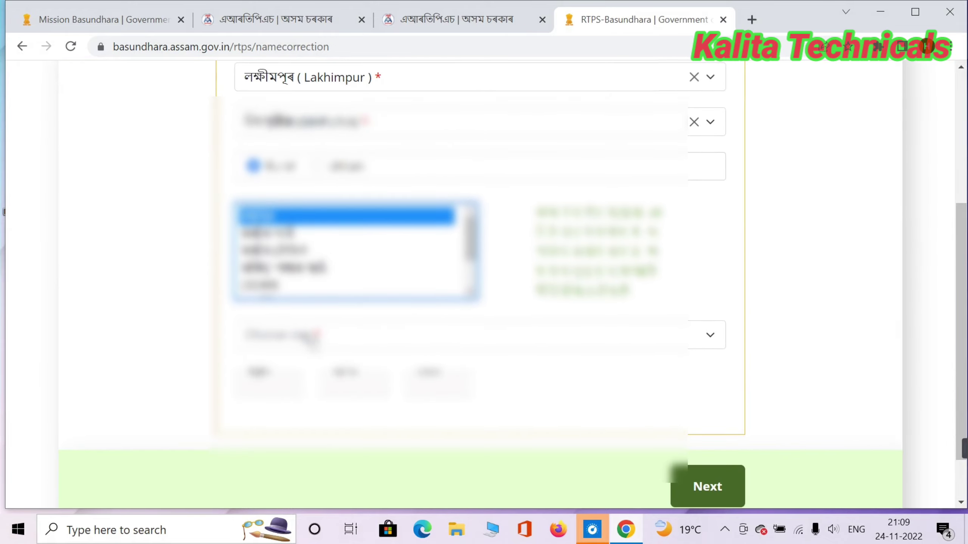
# Pick the first dag option and continue to Applicant Details
pyautogui.click(310, 339)
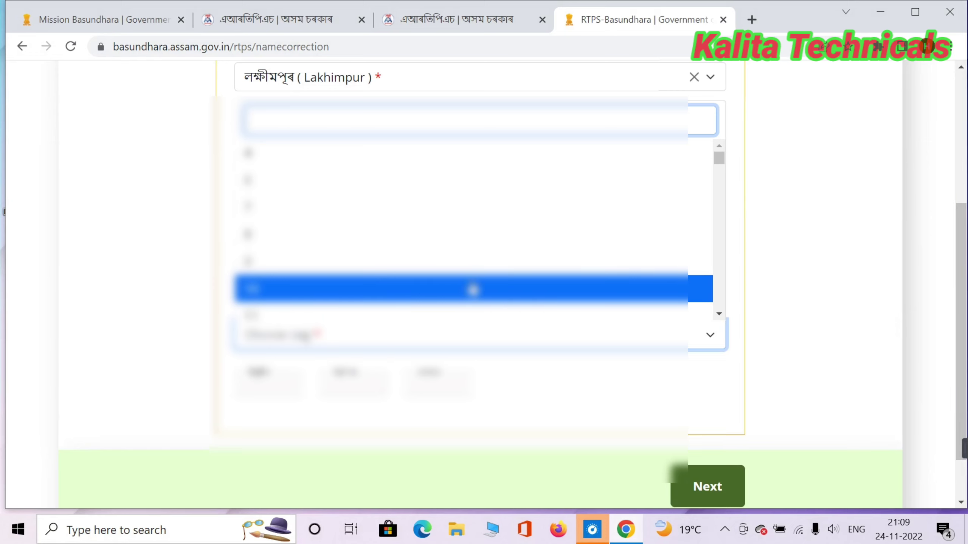
pyautogui.click(473, 289)
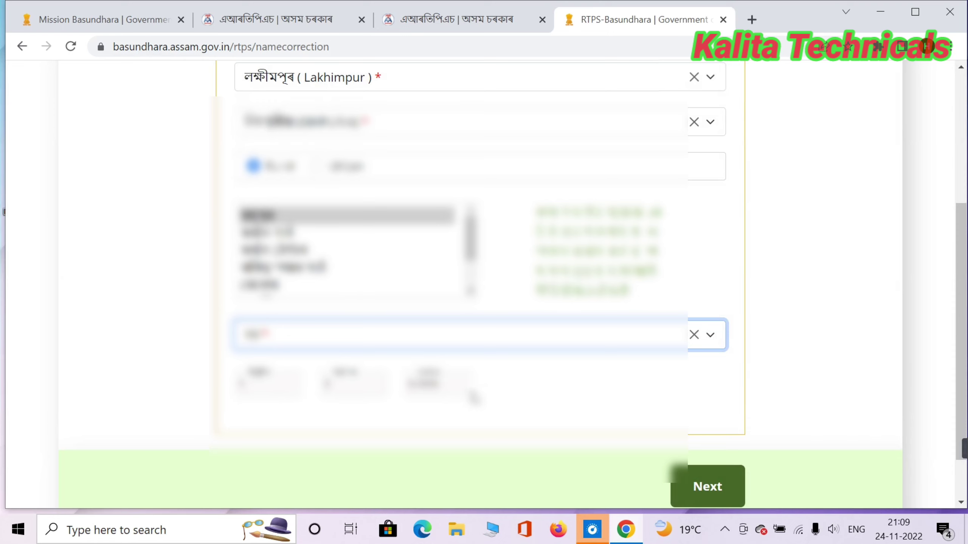
pyautogui.click(704, 486)
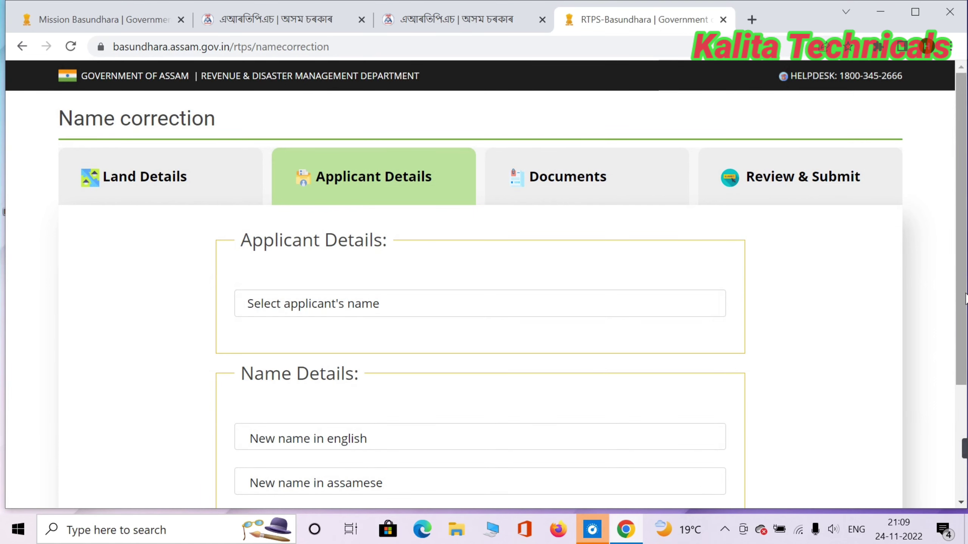
# Choose the last name in the 'Select applicant's name' dropdown to reveal the applicant's detail fields
pyautogui.moveTo(961, 299); pyautogui.dragTo(967, 403)
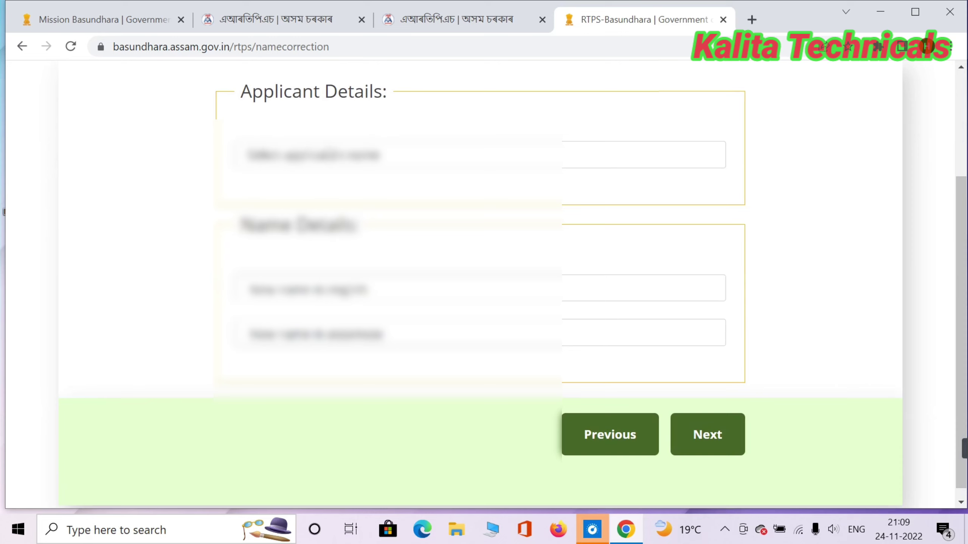
pyautogui.click(326, 158)
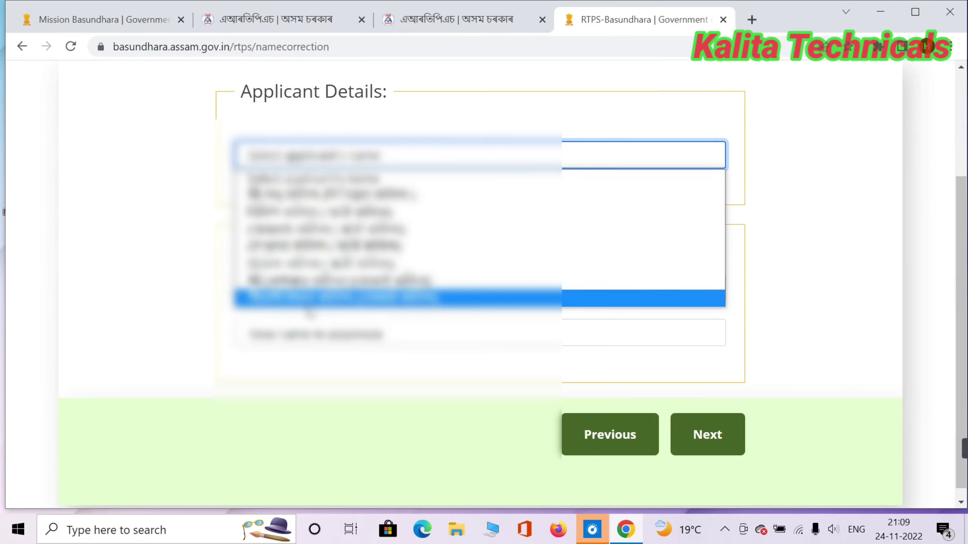
pyautogui.click(310, 298)
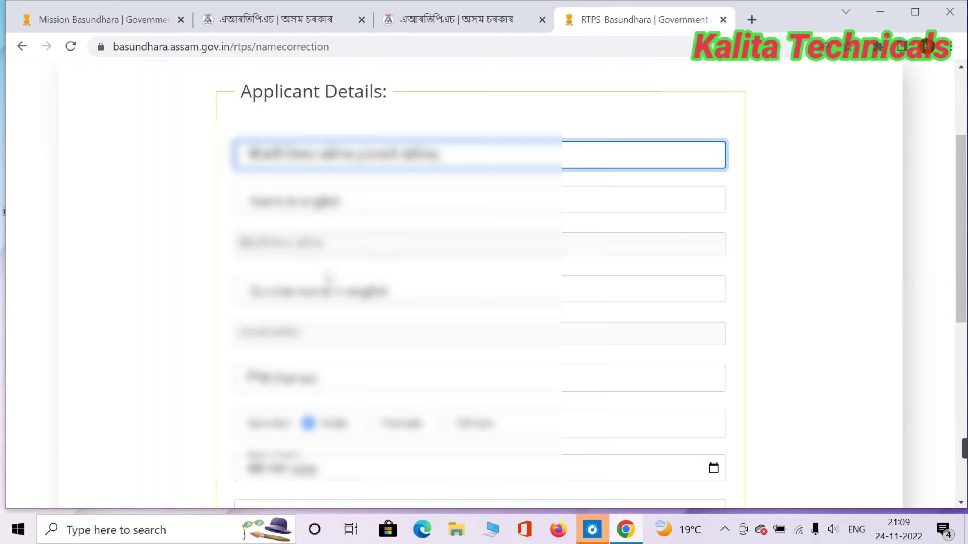
# Fill the applicant's Name in English and Surname in English from autofill suggestions and typed text
pyautogui.click(318, 201)
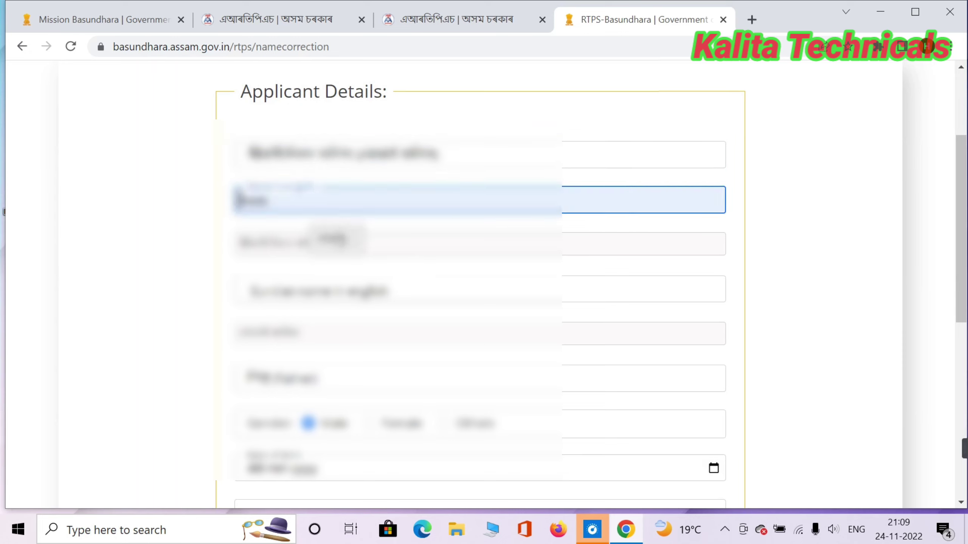
pyautogui.click(333, 238)
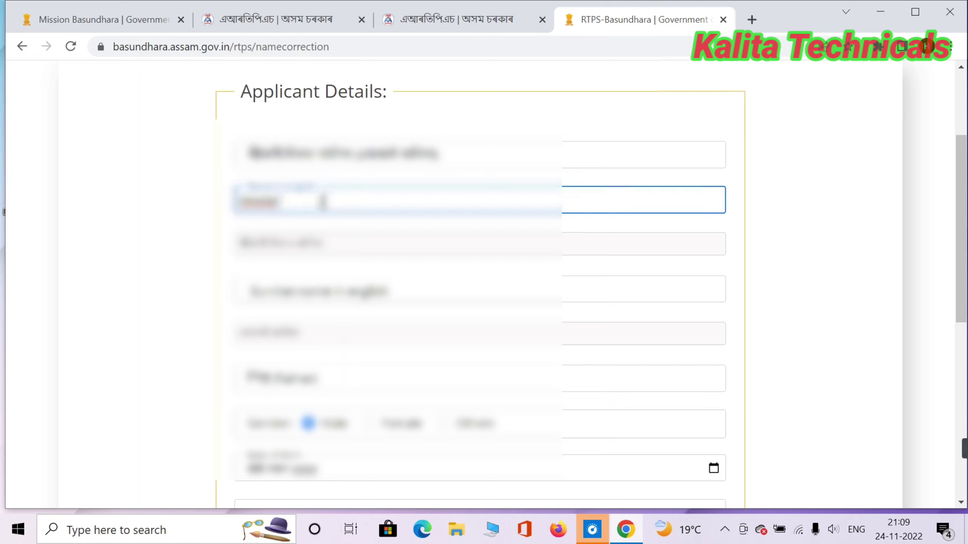
pyautogui.write('******')
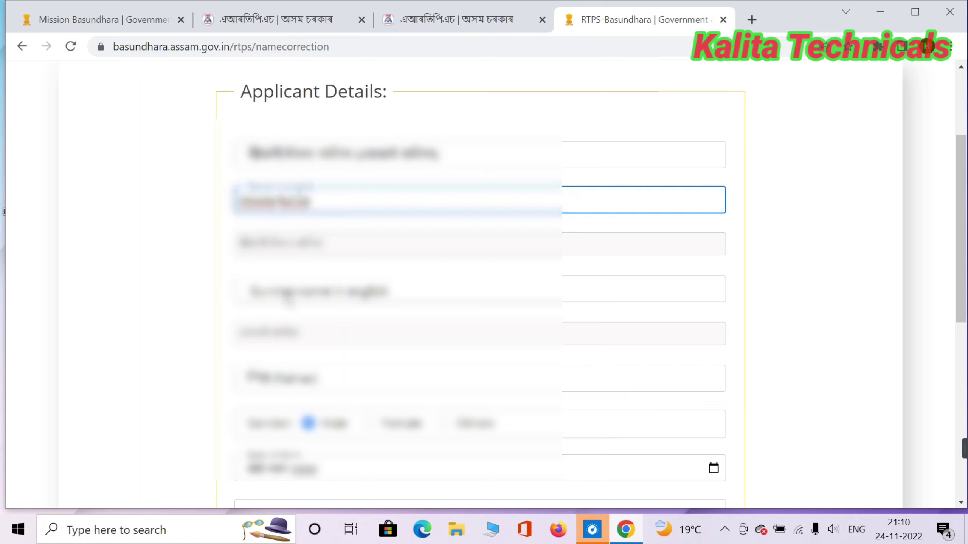
pyautogui.click(288, 291)
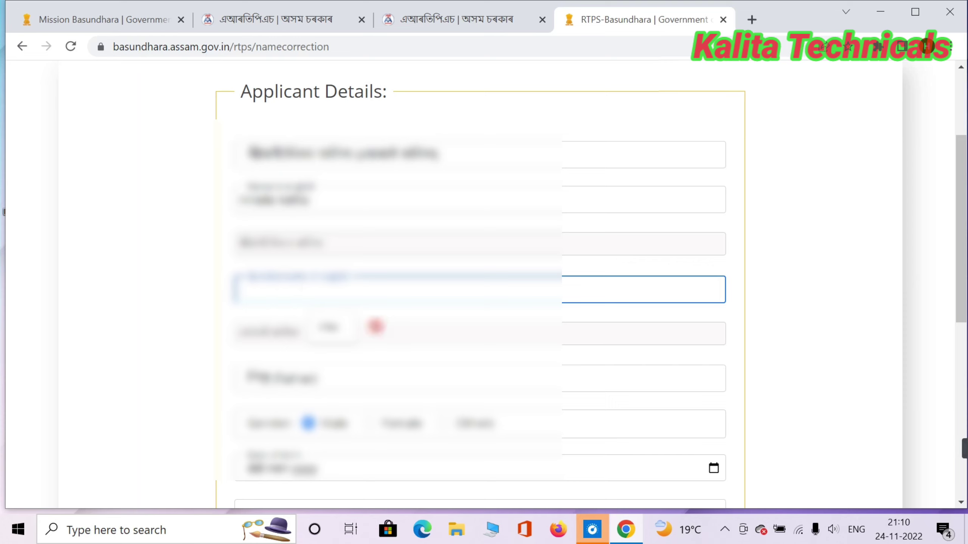
pyautogui.click(330, 329)
pyautogui.click(305, 302)
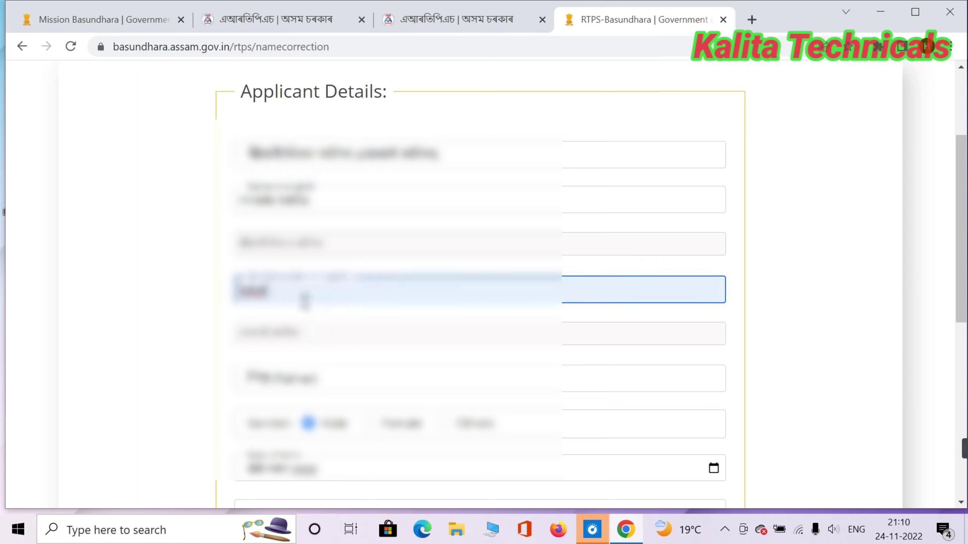
pyautogui.write('Kalita')
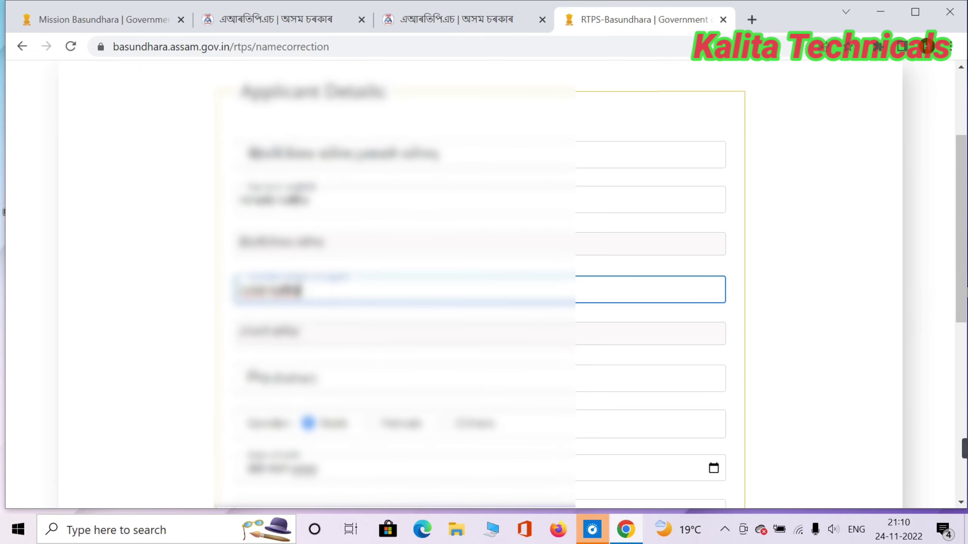
# Set gender to Female and enter 1010 as the day and month of birth
pyautogui.moveTo(963, 297); pyautogui.dragTo(961, 328)
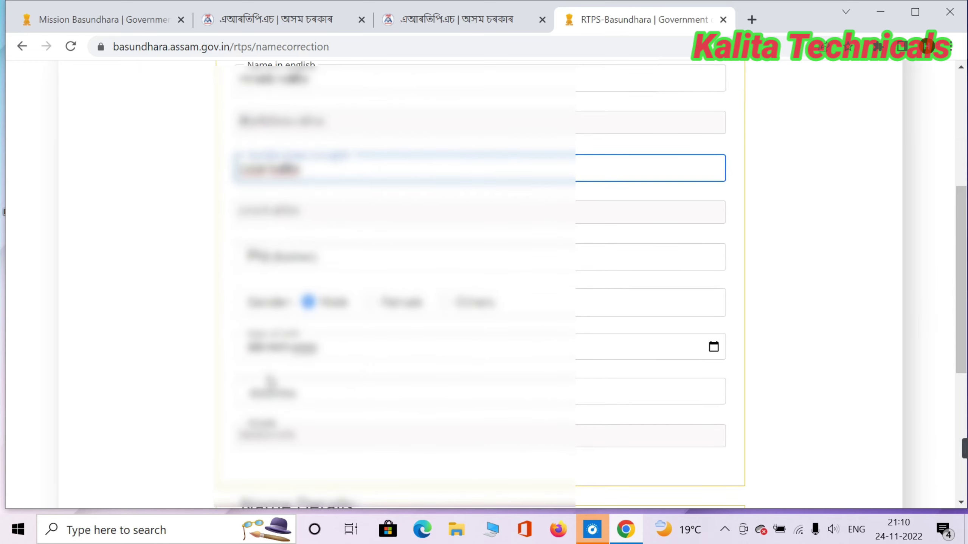
pyautogui.click(370, 302)
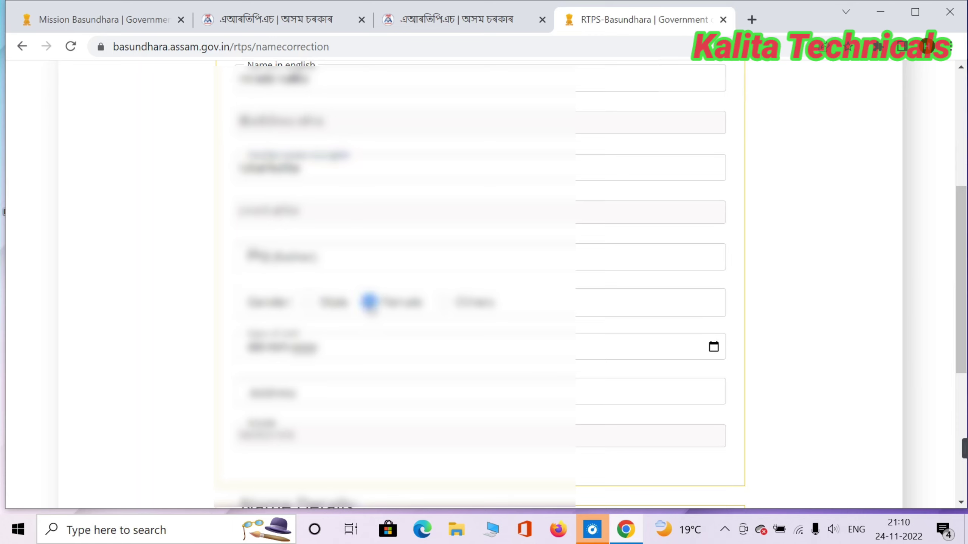
pyautogui.click(304, 346)
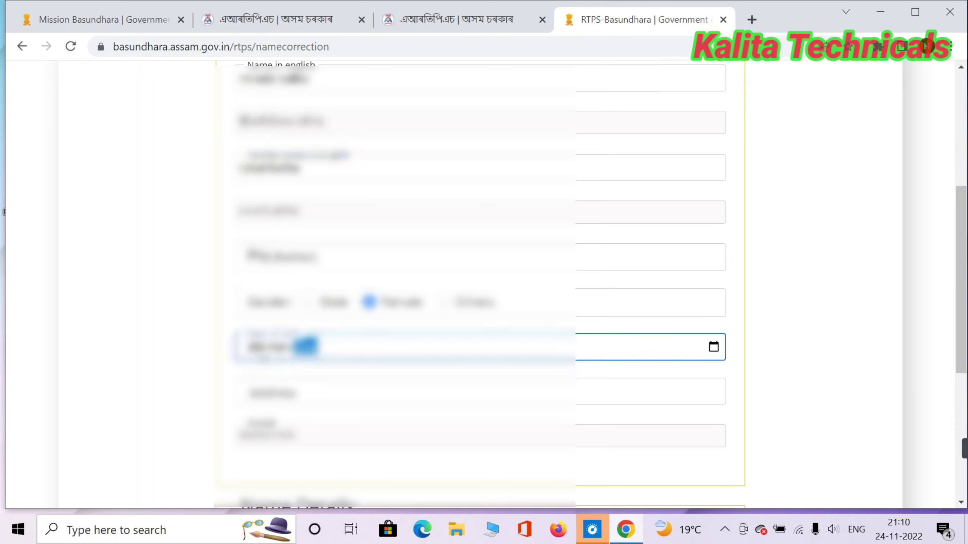
pyautogui.click(254, 347)
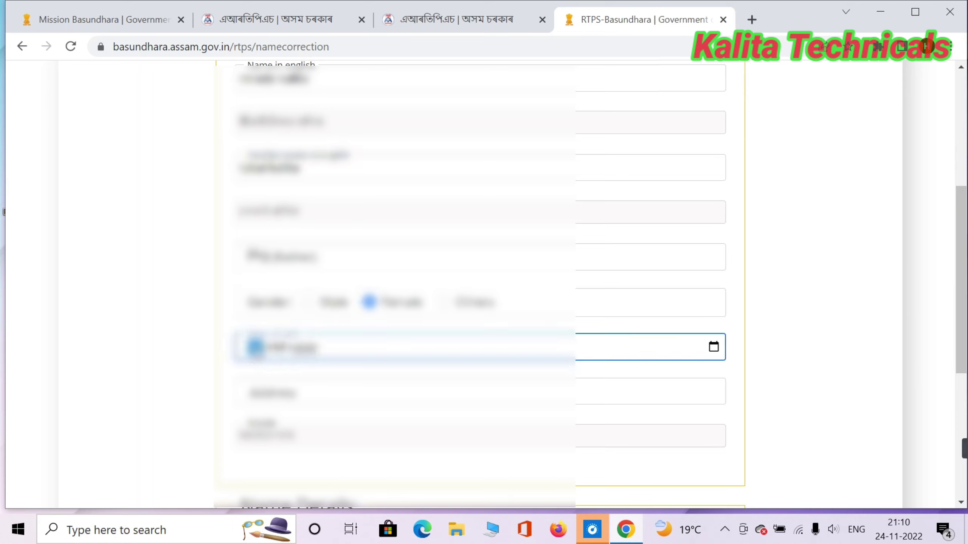
pyautogui.write('1010')
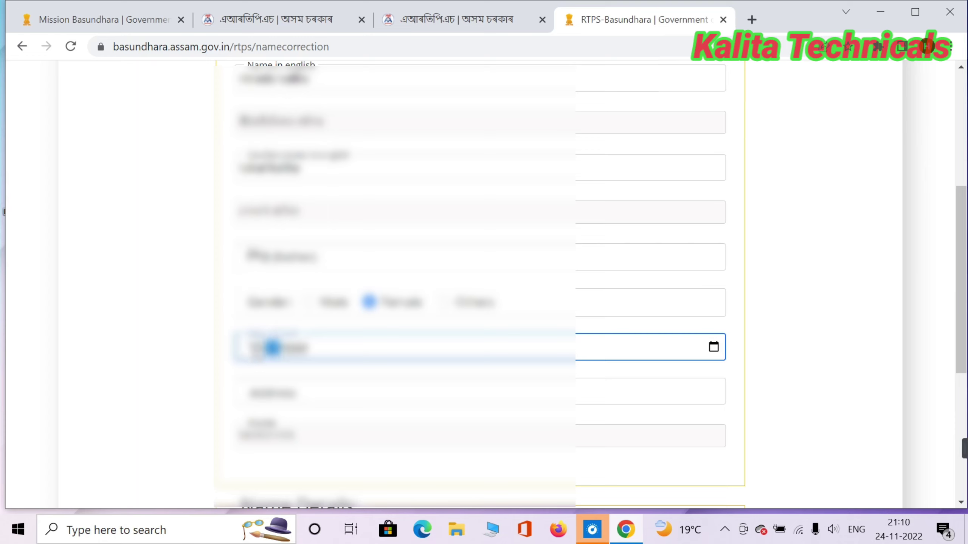